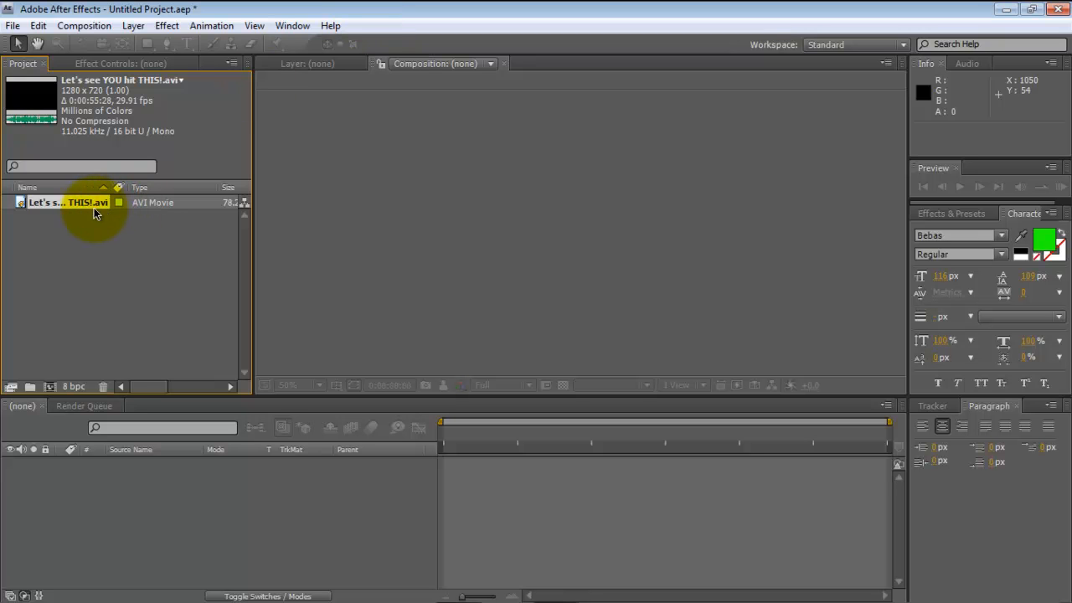
- Create a new composition from the imported "Let's see YOU hit THIS!.avi" footage
click(183, 229)
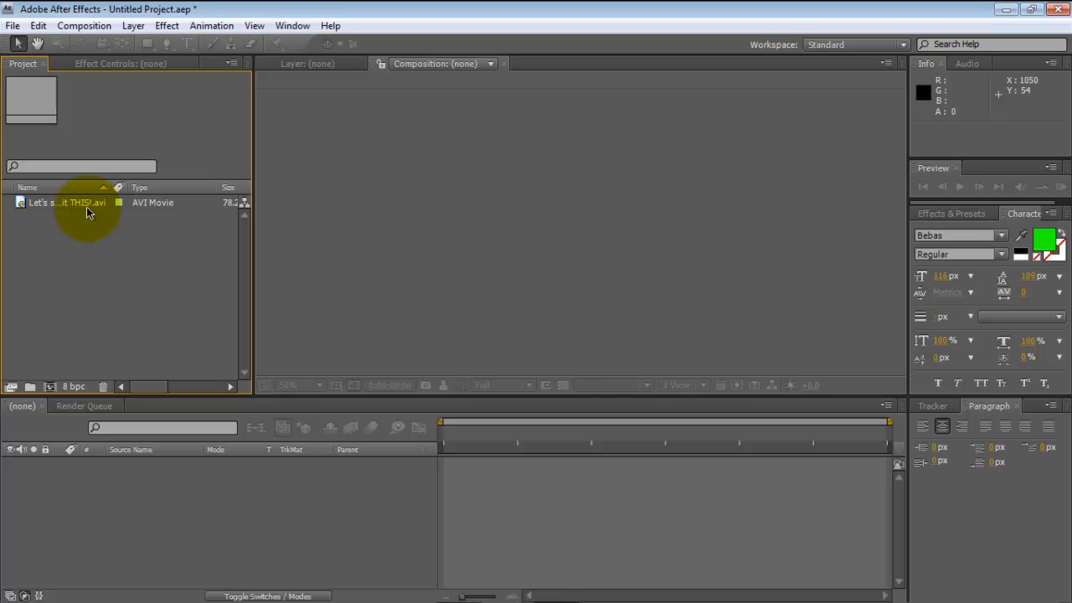
click(87, 207)
click(117, 253)
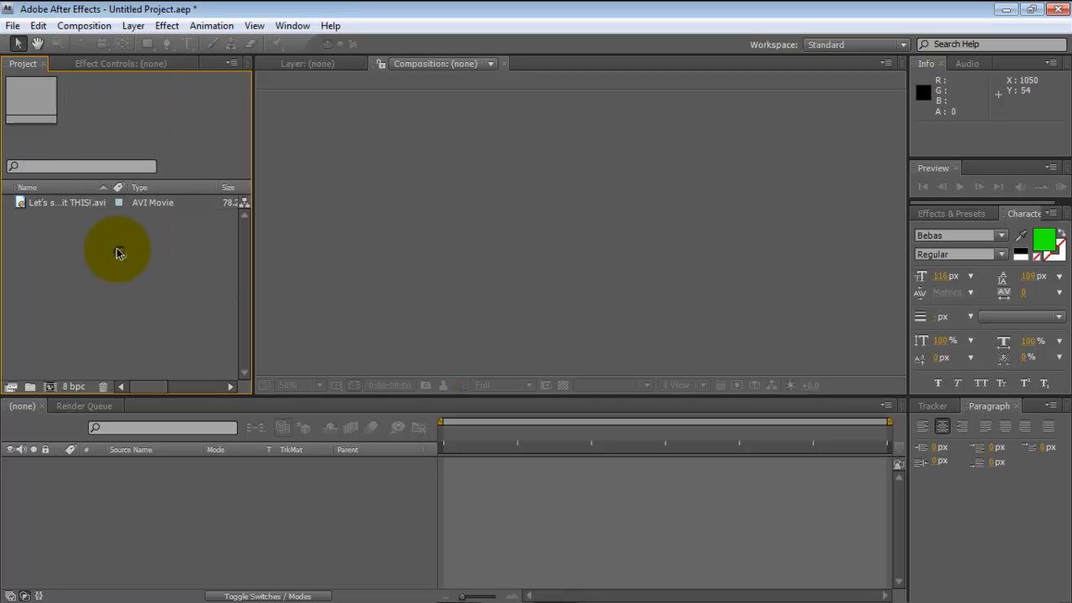
click(90, 201)
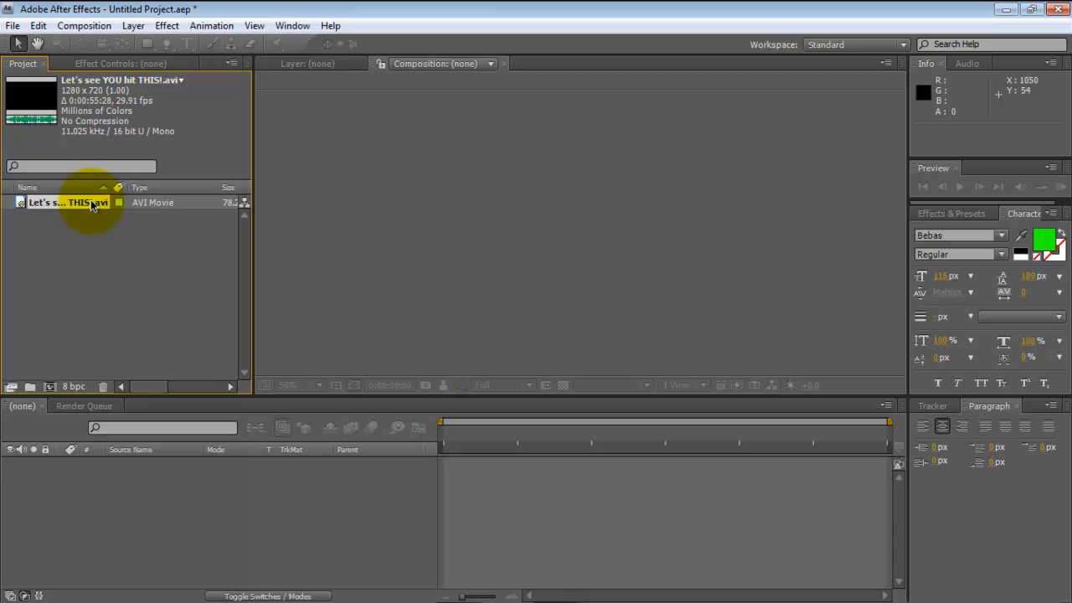
click(53, 384)
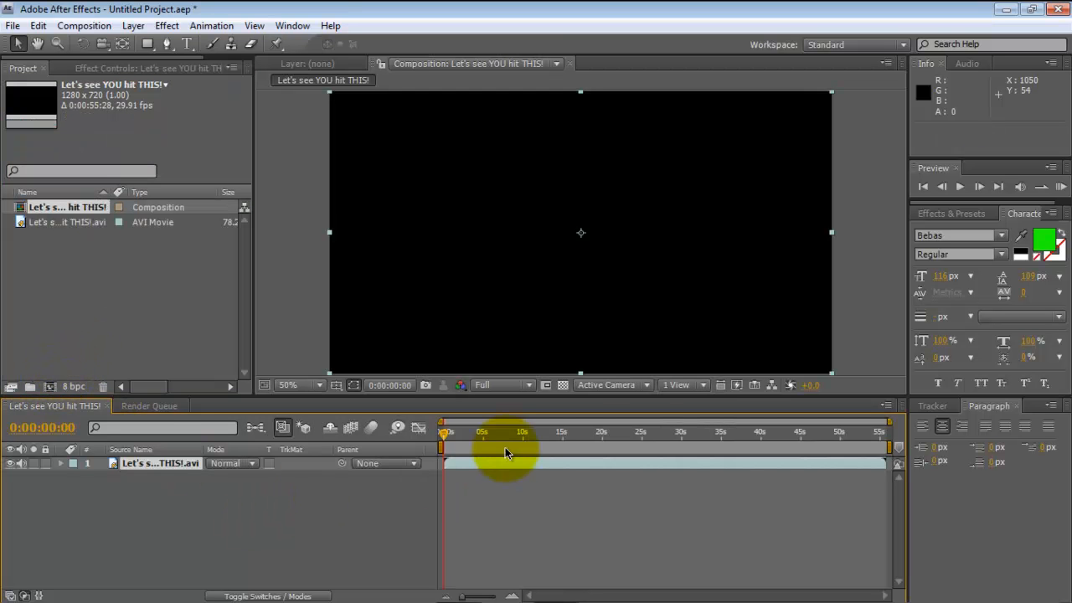
- Shift the clip earlier so its in point is -0:00:10:23, trim its out point to 0:00:08:08, and check the cut
drag(462, 435, 528, 436)
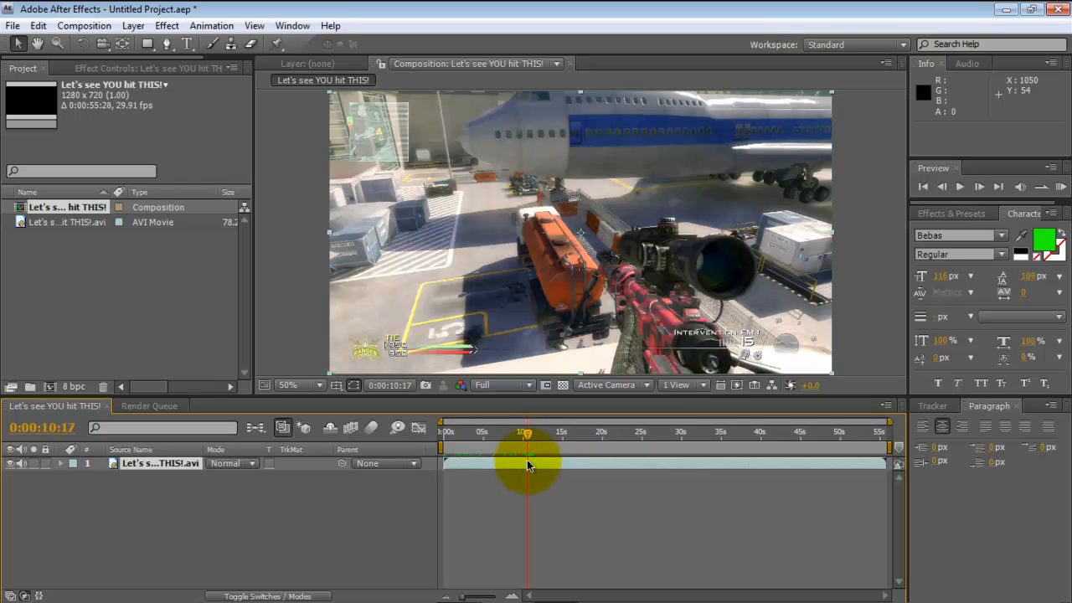
drag(467, 436, 434, 441)
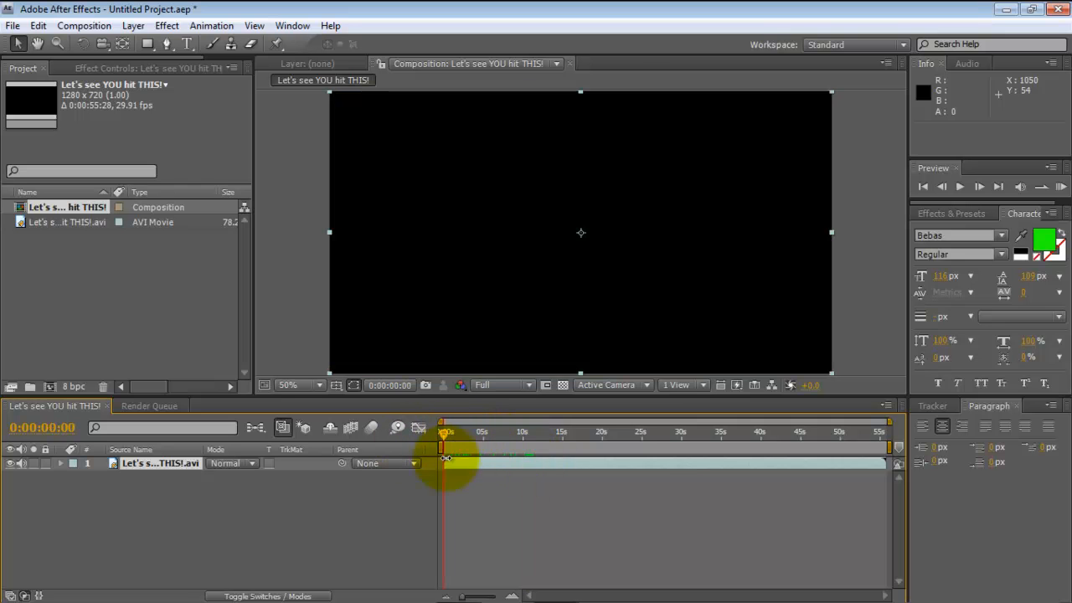
drag(519, 464, 508, 431)
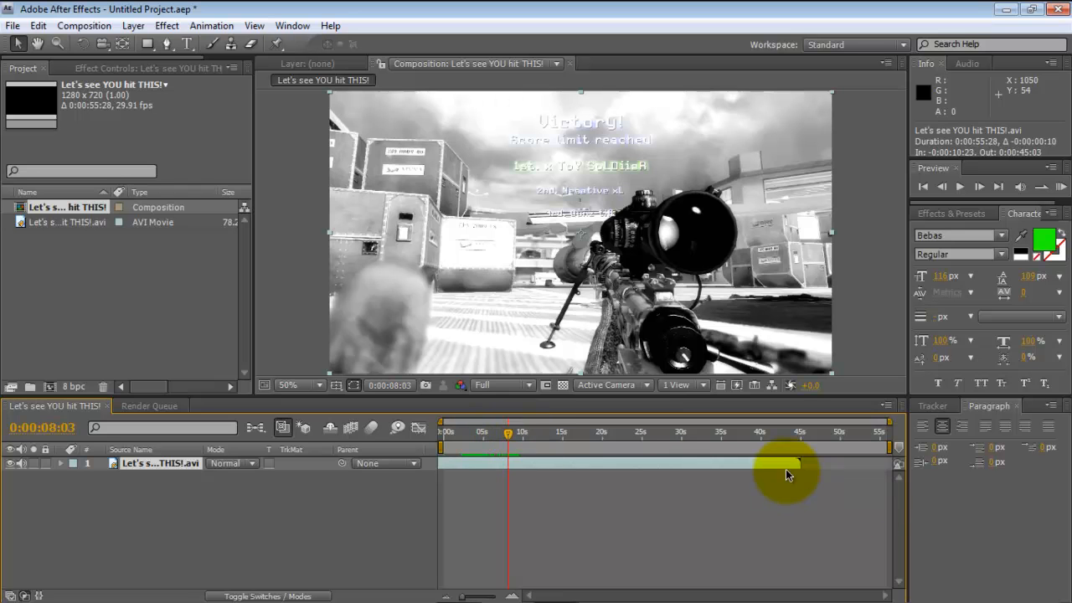
drag(801, 464, 441, 439)
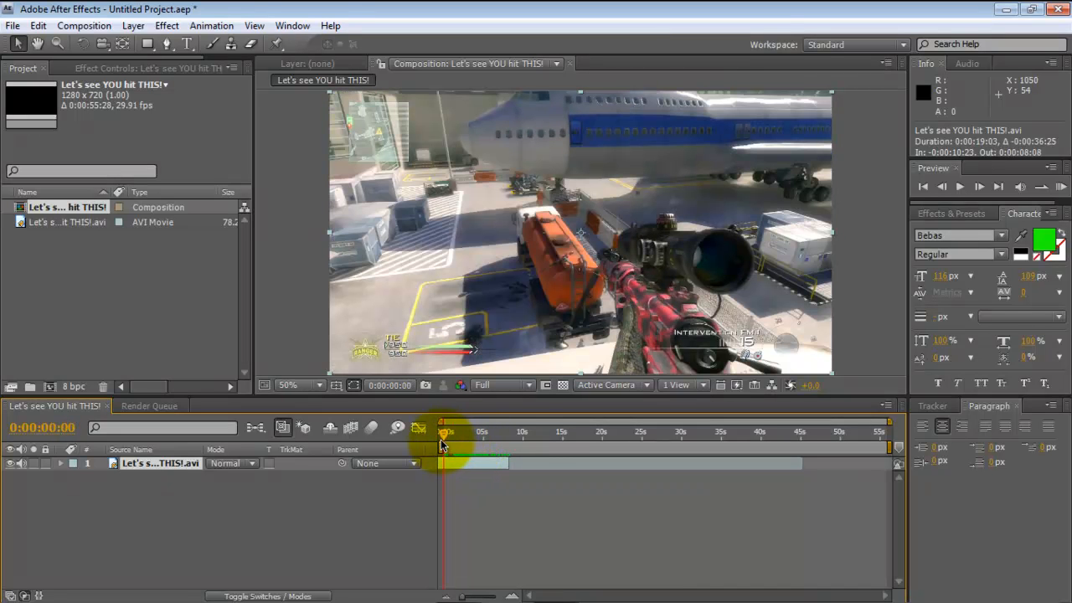
click(514, 432)
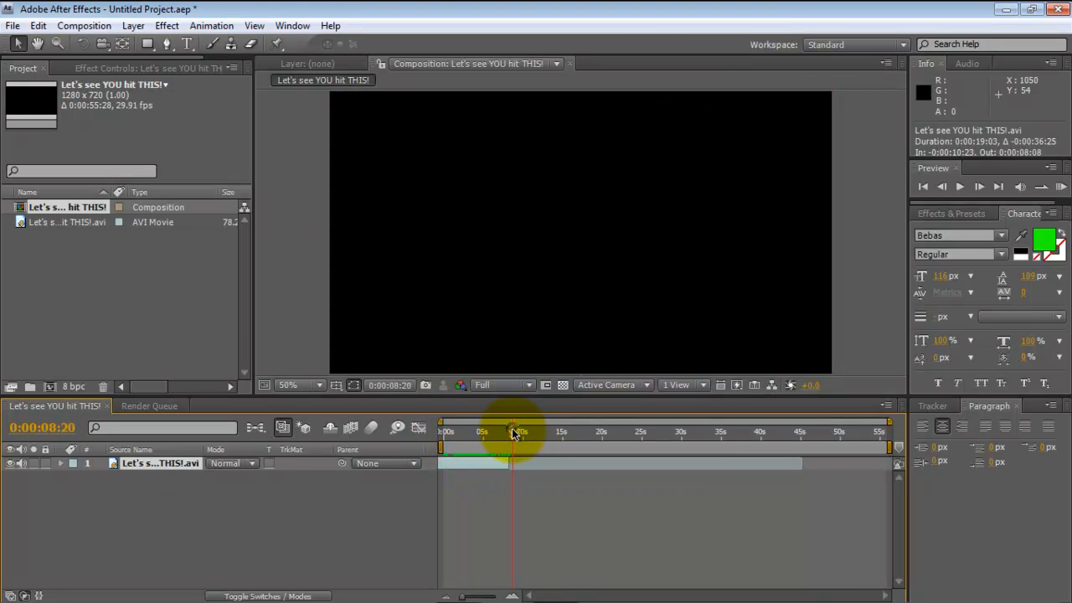
click(510, 434)
drag(509, 433, 508, 434)
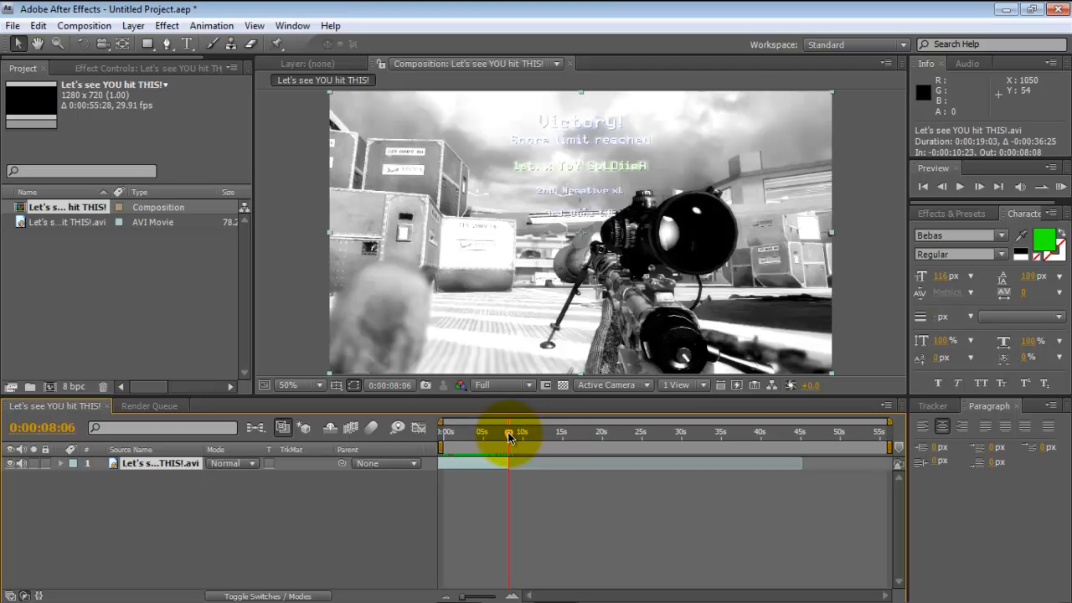
- Set the composition's duration to 14 seconds (0:00:14:00)
drag(508, 437, 556, 436)
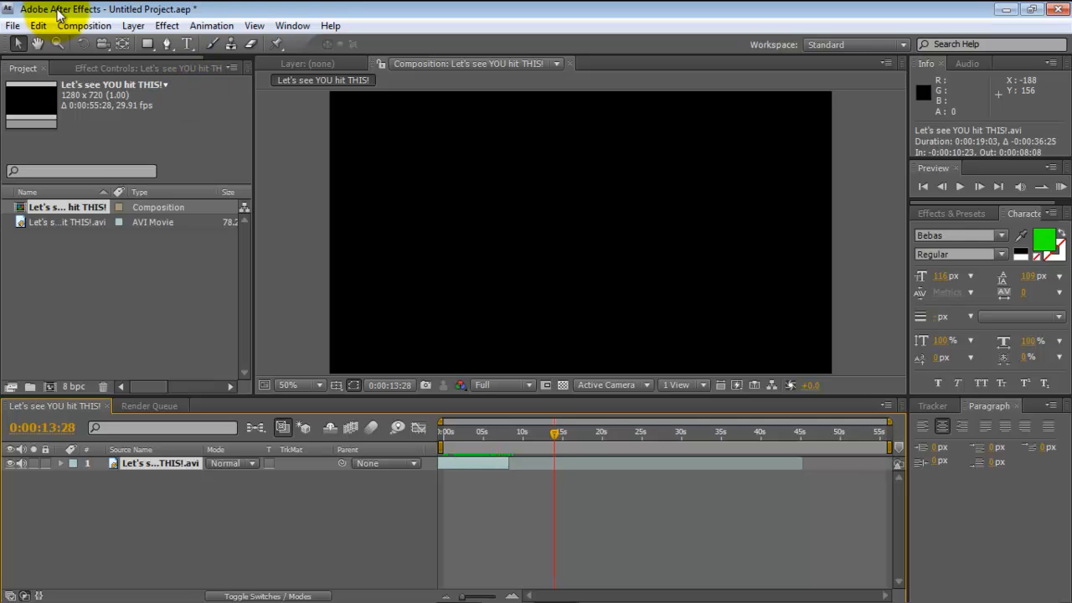
click(80, 25)
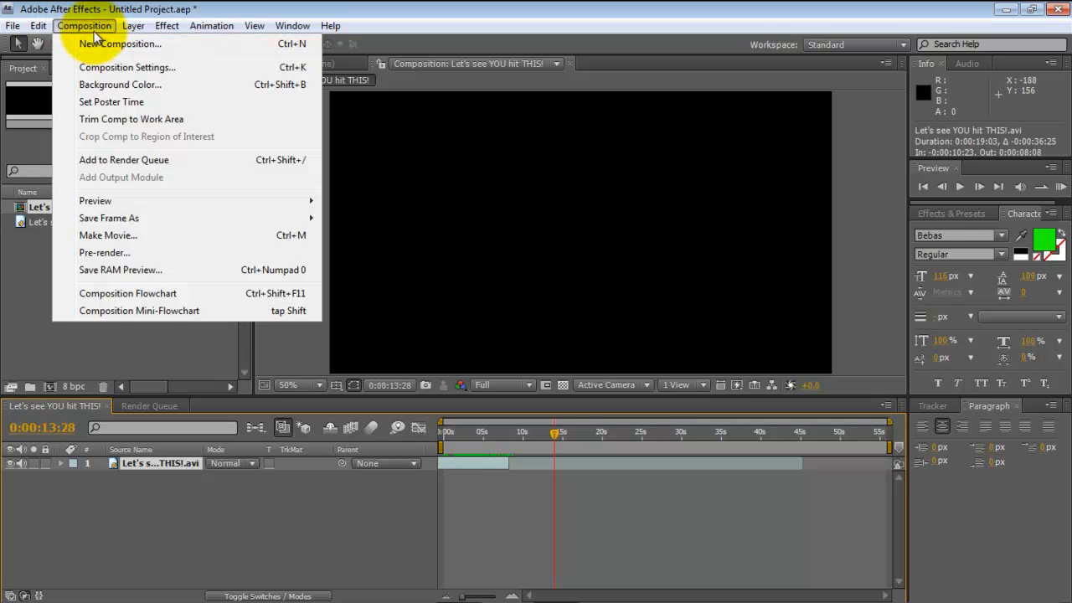
click(121, 68)
drag(715, 390, 681, 395)
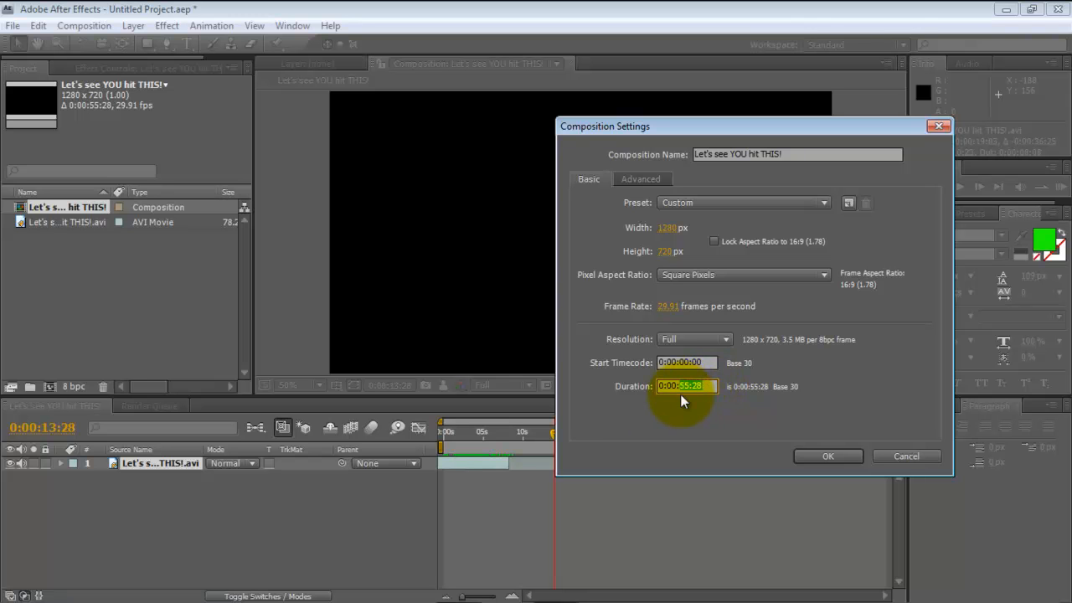
text(1)
text(4;)
text(00)
key(Return)
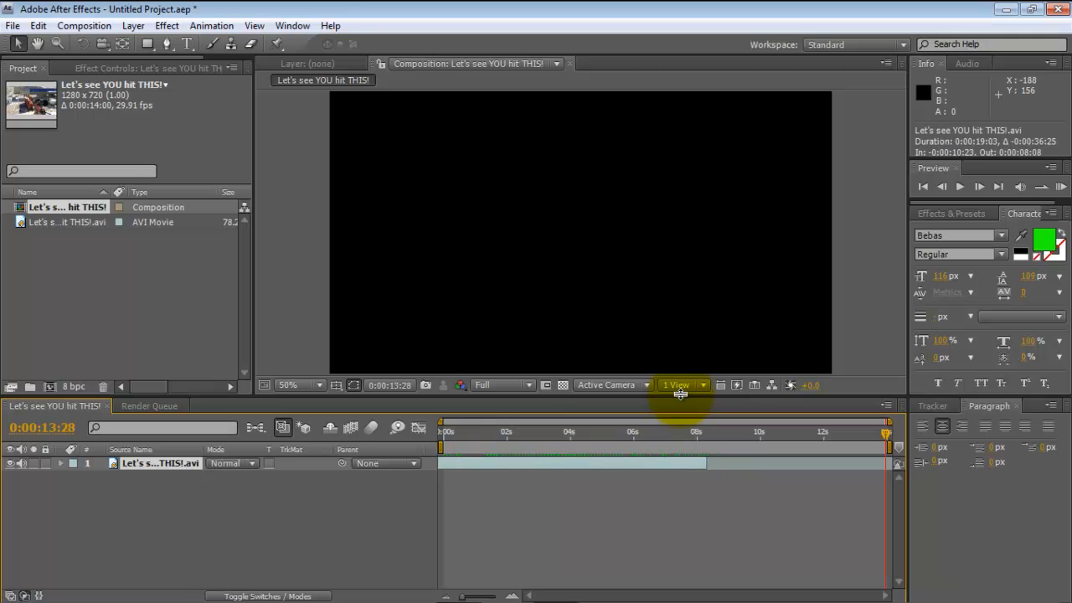
- Return to the start of the composition and add a new adjustment layer above the clip
drag(582, 434, 442, 443)
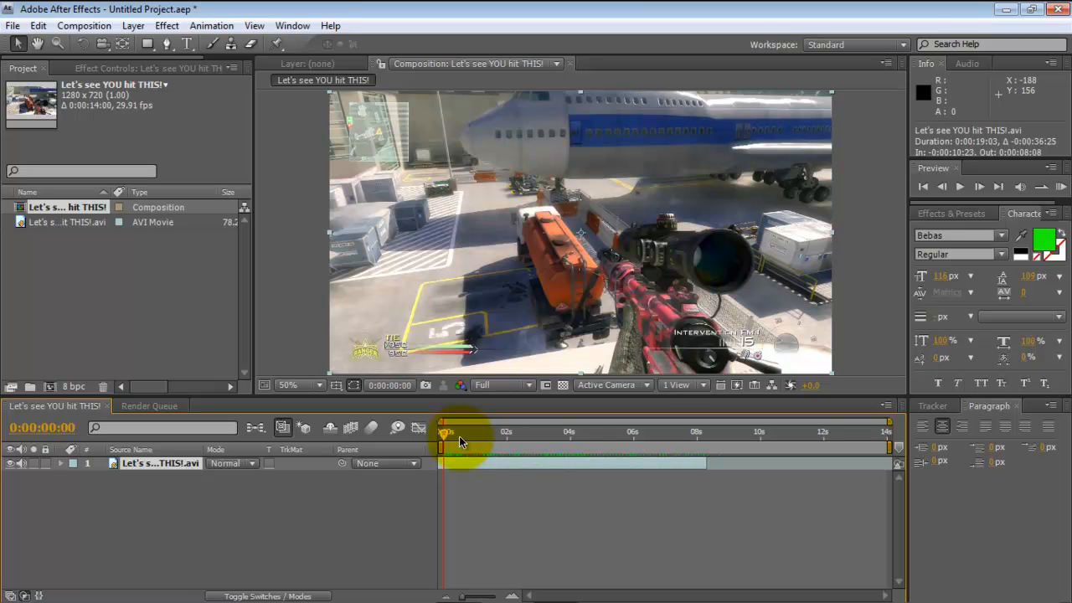
mouse_move(449, 435)
mouse_down()
mouse_move(609, 418)
mouse_move(438, 441)
mouse_up()
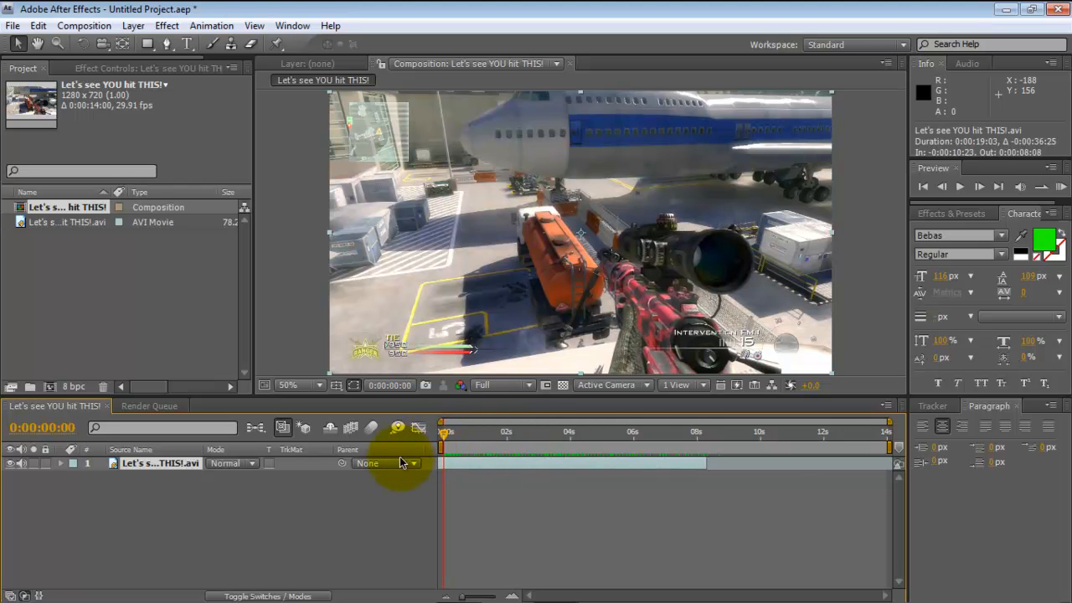
click(166, 26)
mouse_move(133, 26)
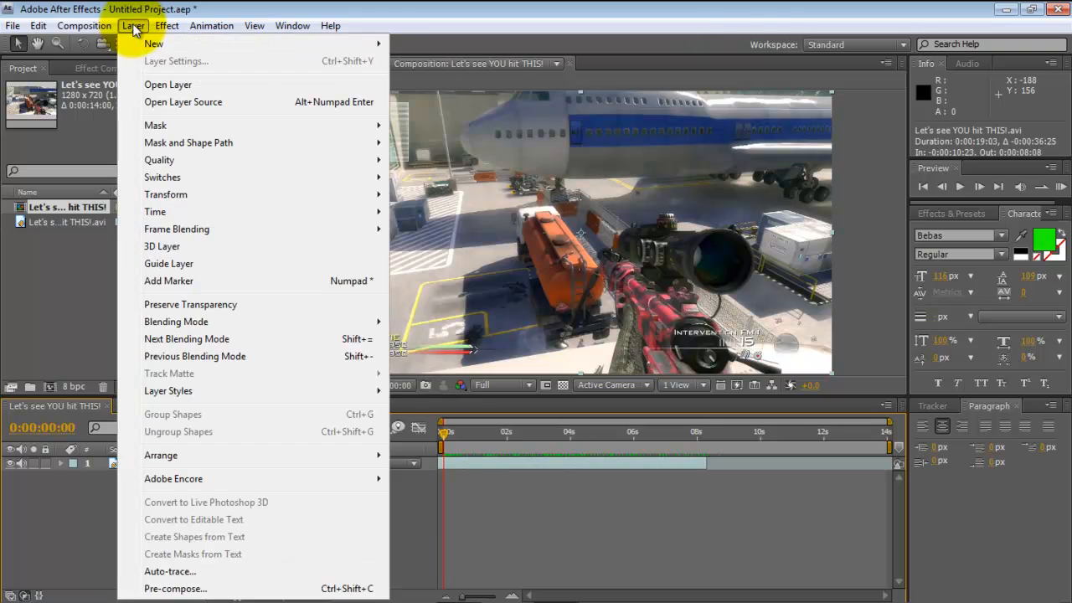
mouse_move(140, 47)
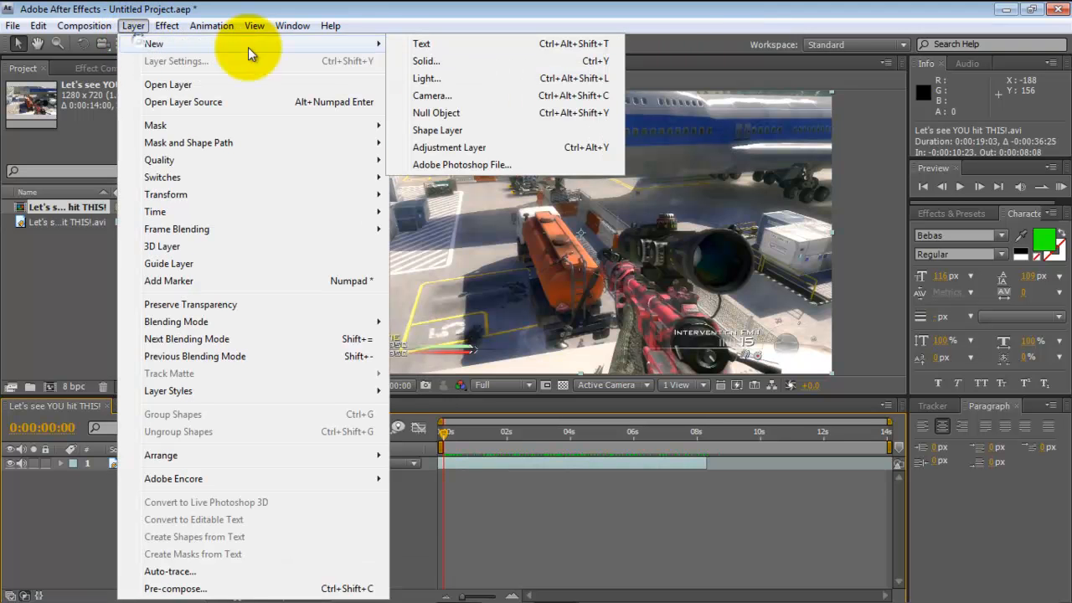
click(447, 150)
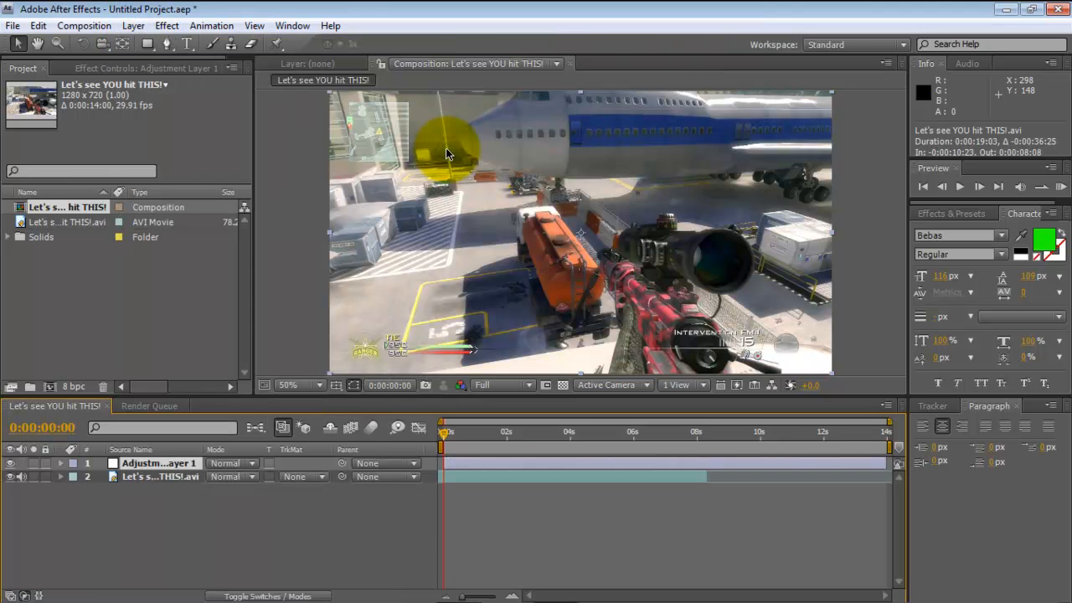
- Apply the Magic Bullet Looks effect to the adjustment layer and open its look editor
click(159, 27)
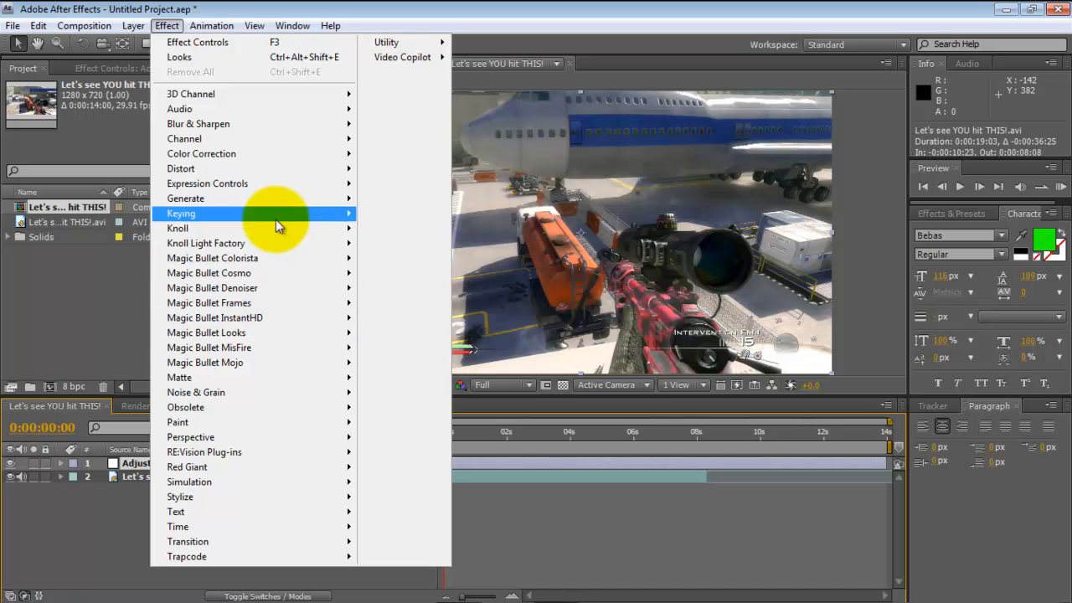
mouse_move(314, 333)
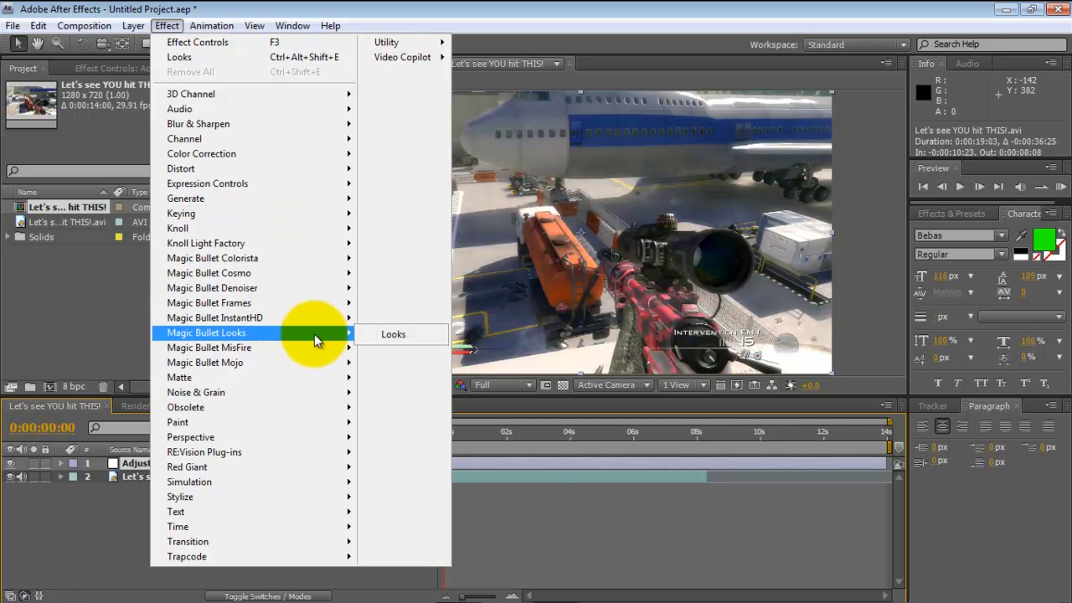
click(373, 335)
click(64, 154)
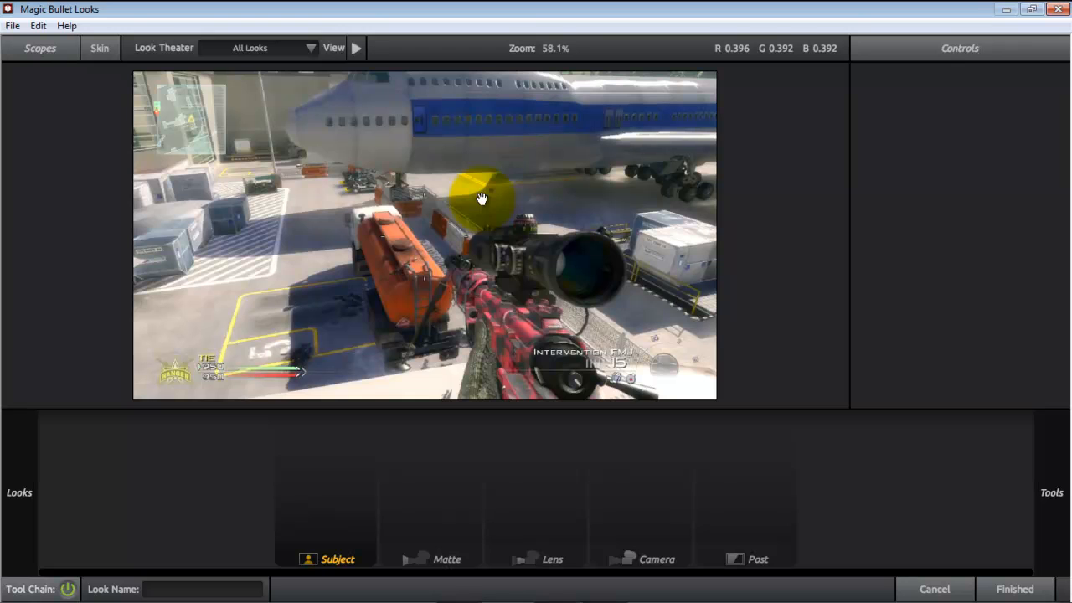
- Choose the Blockbuster look from the Popular Film presets and apply it to the adjustment layer
mouse_move(3, 257)
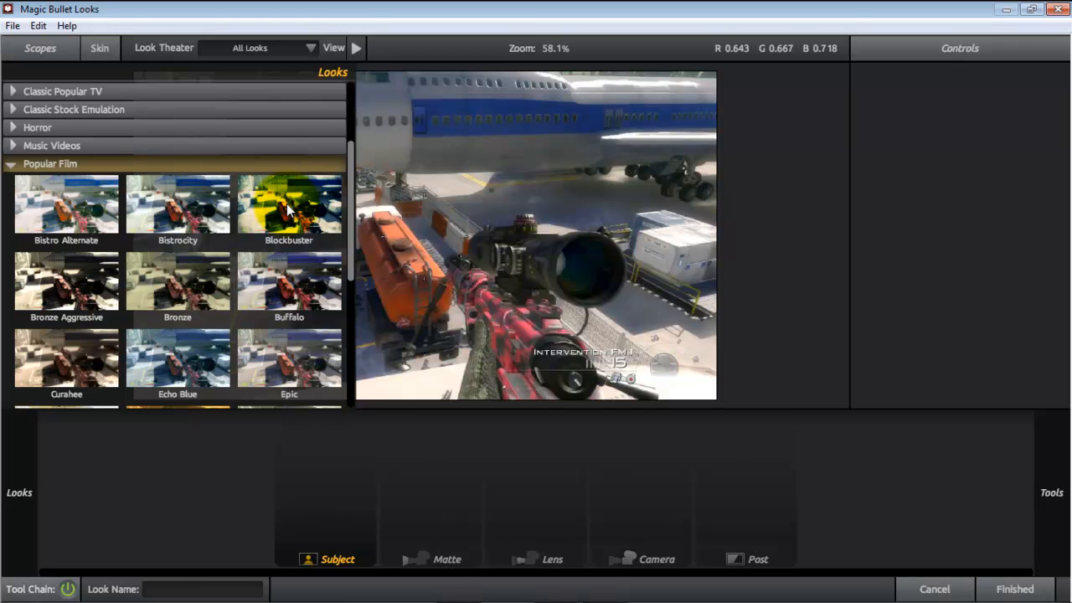
click(288, 209)
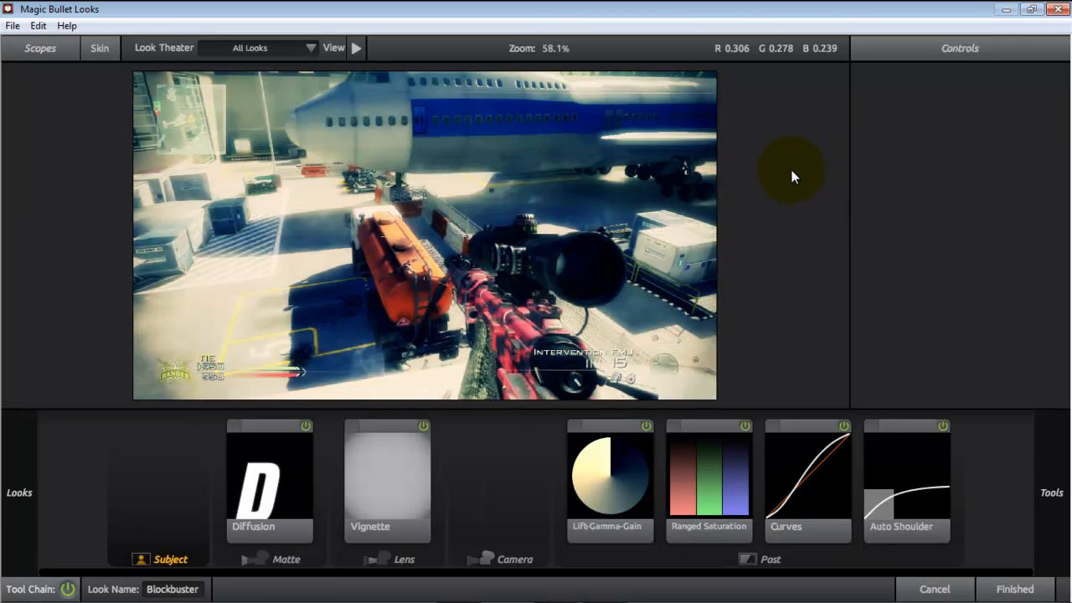
mouse_move(1070, 151)
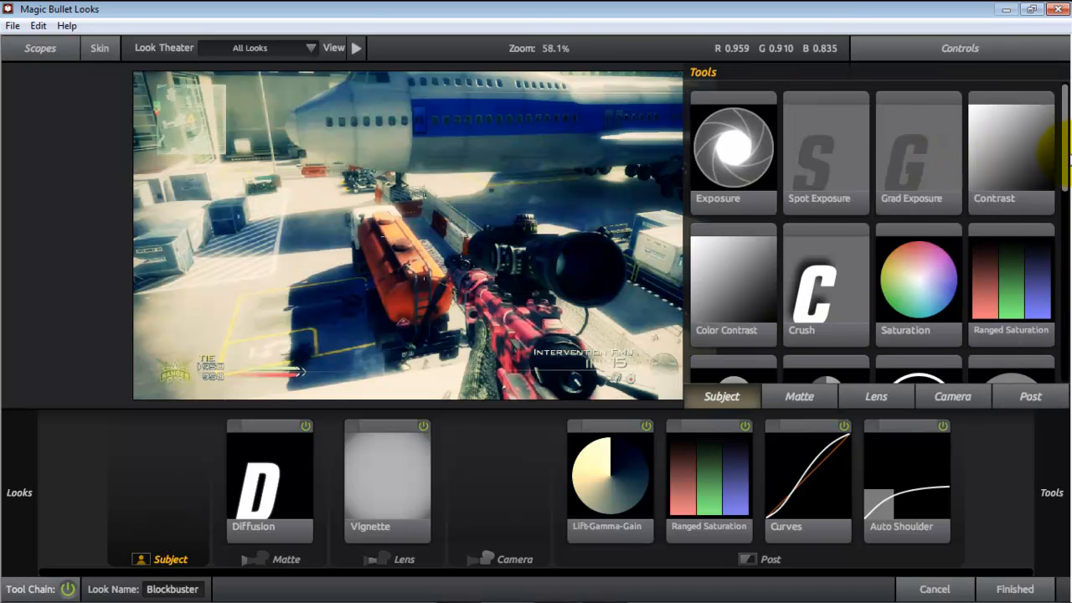
drag(1070, 159, 1067, 122)
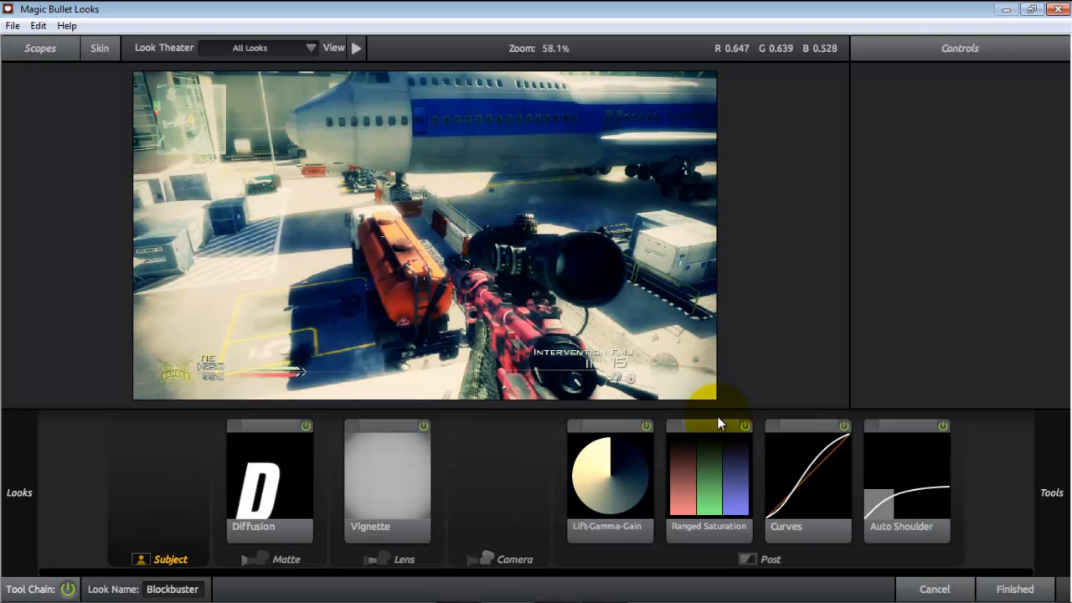
click(1012, 588)
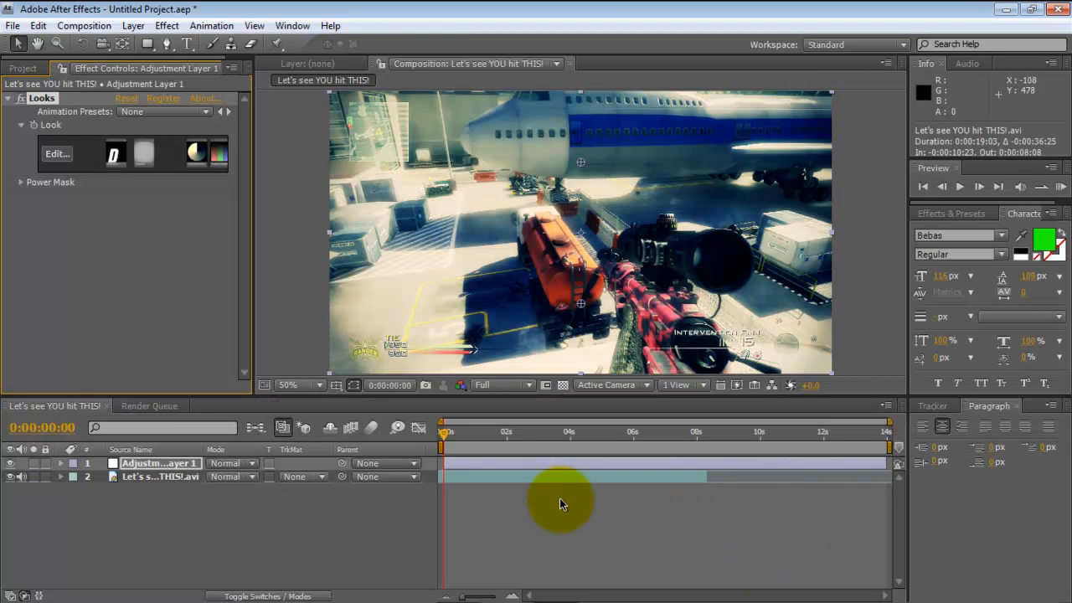
- Scrub through the start of the graded footage, return to the first frame and hide the adjustment layer
click(444, 429)
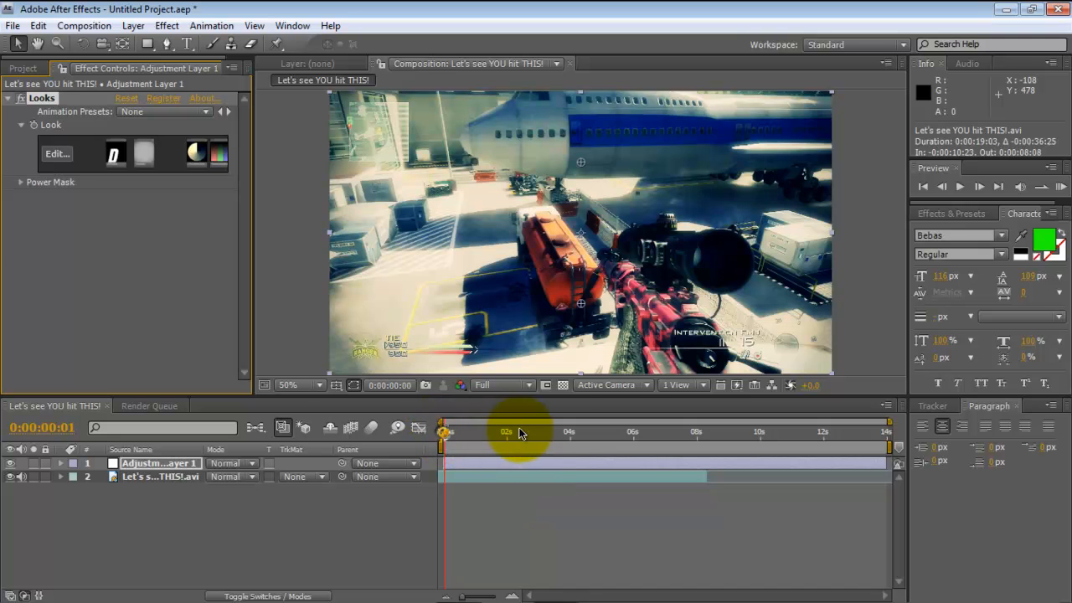
click(569, 432)
drag(570, 433, 419, 435)
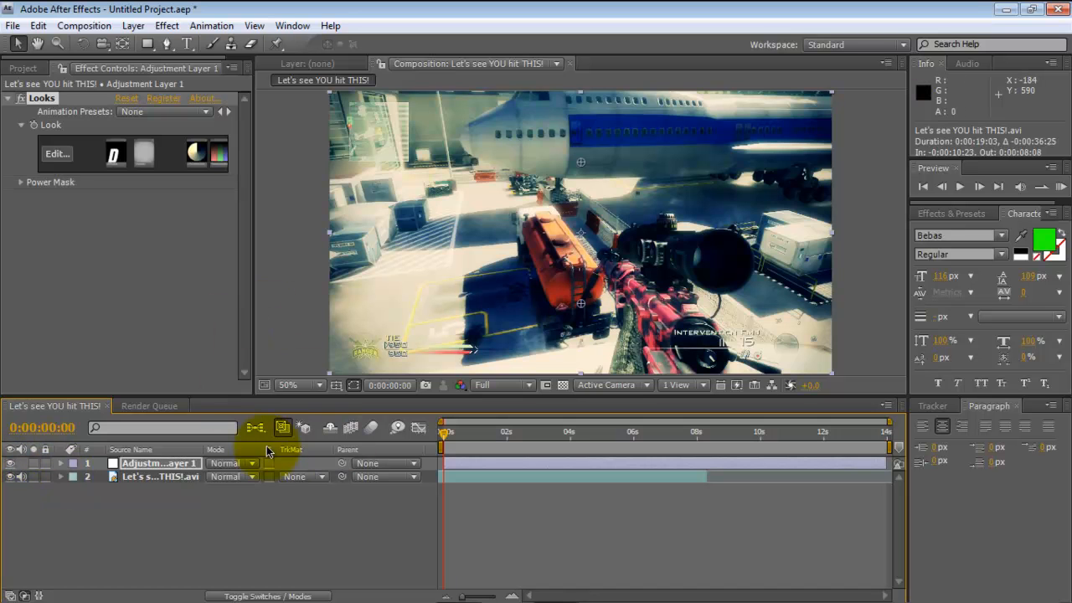
click(11, 464)
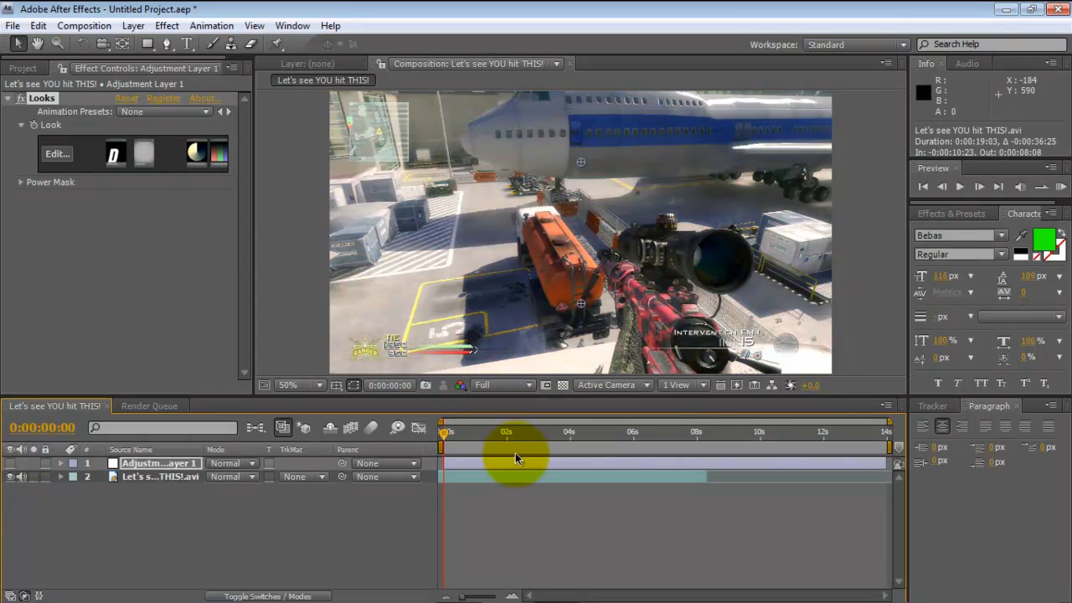
- Apply the RE:Vision Twixtor effect to the AVI clip layer
drag(441, 436, 411, 449)
click(159, 476)
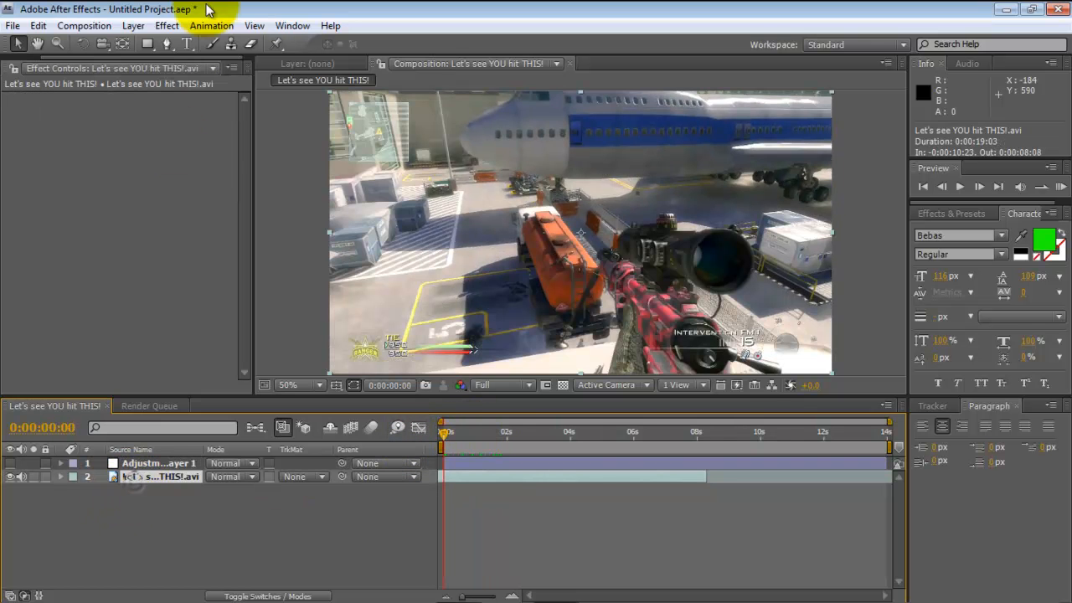
click(172, 26)
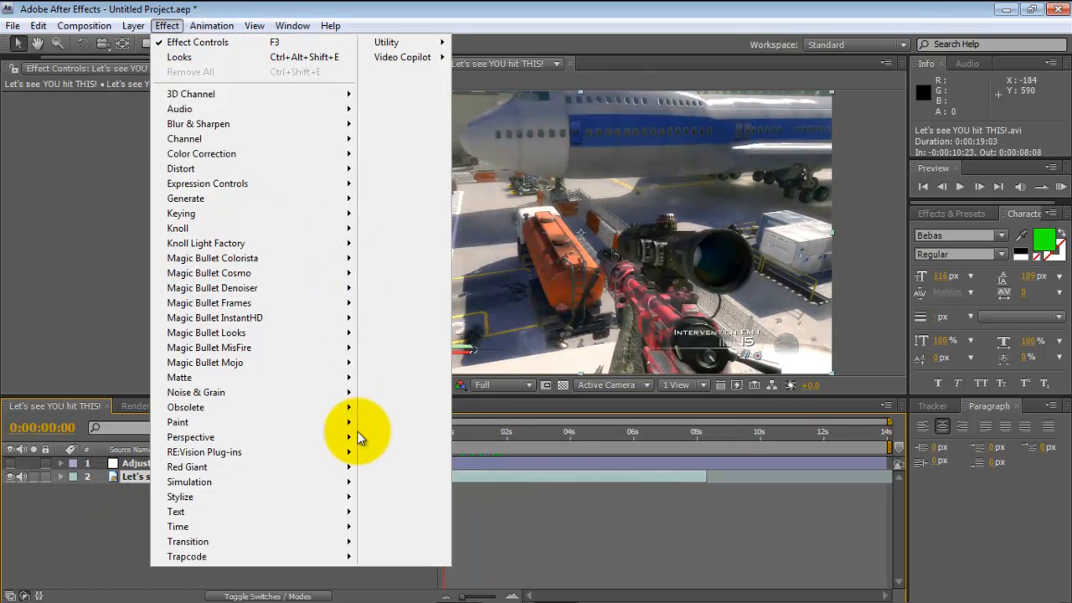
mouse_move(341, 448)
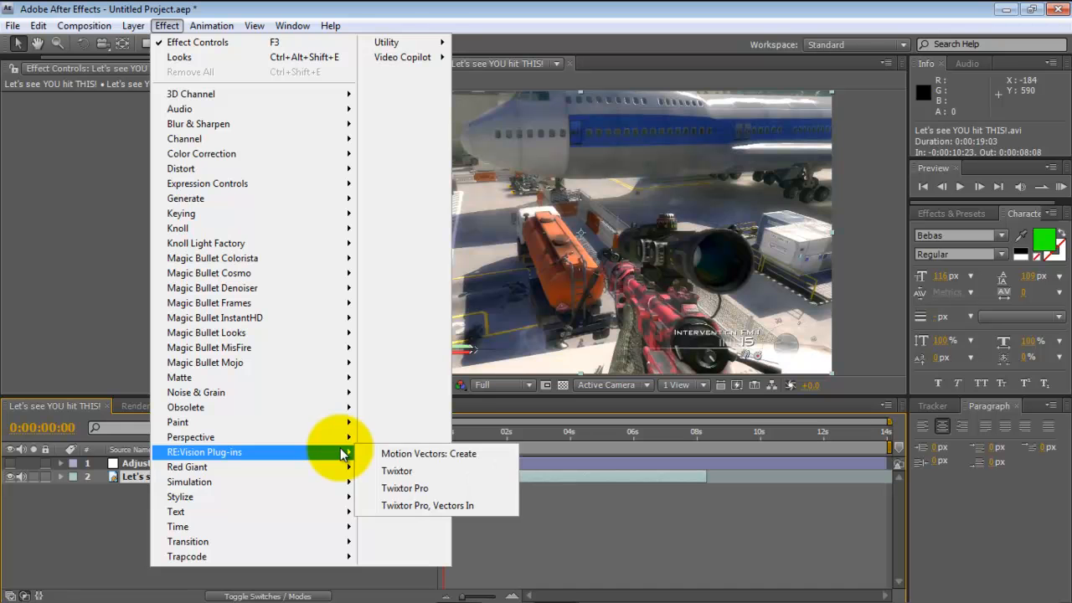
click(391, 466)
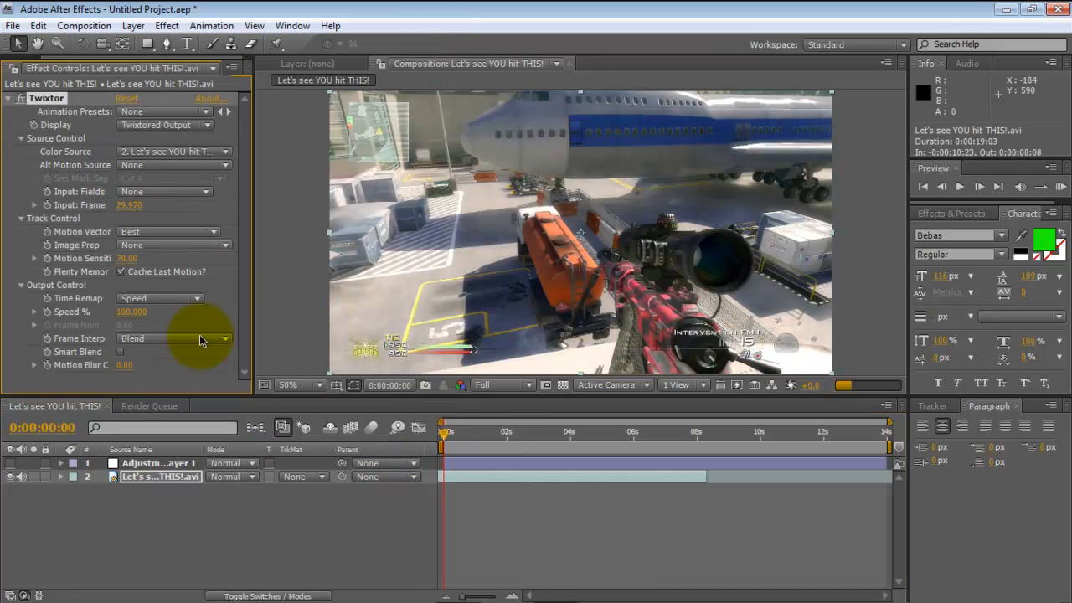
- Check the frame rate in the composition settings and accept the existing settings
click(83, 26)
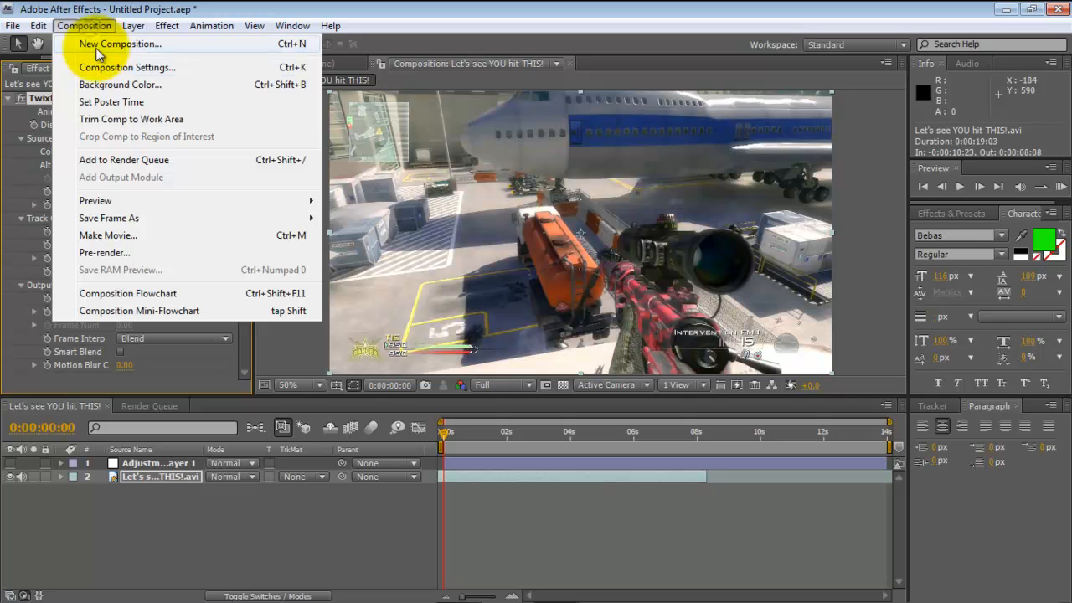
click(100, 67)
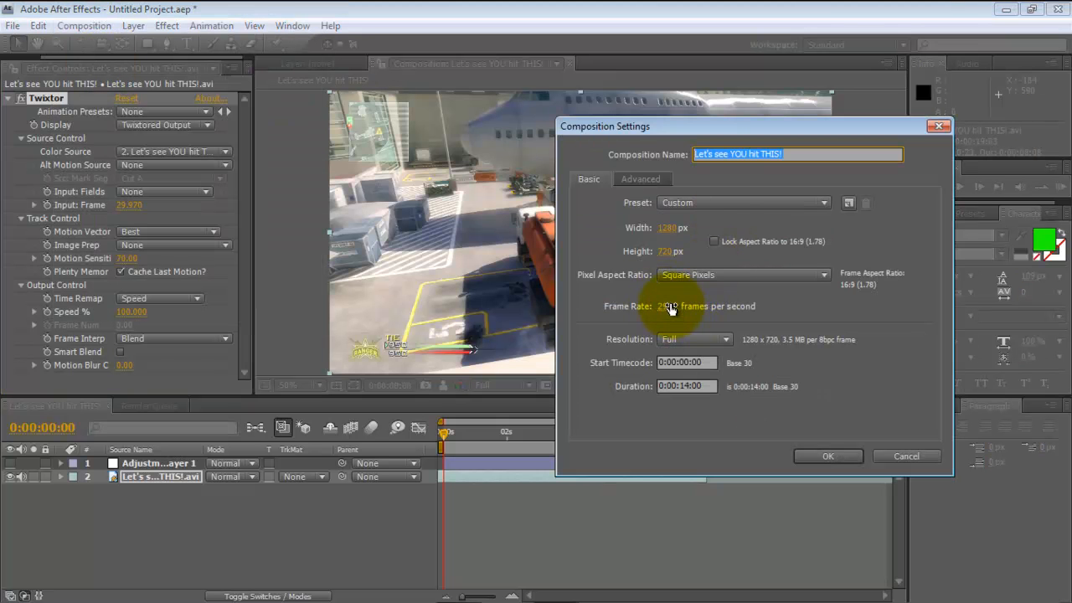
click(840, 457)
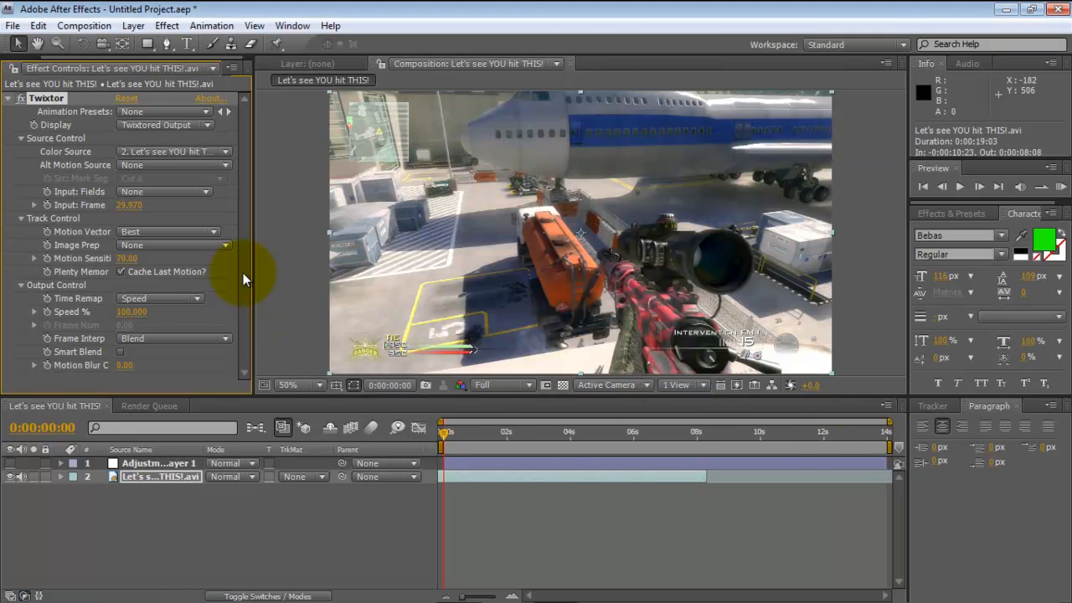
- Start keyframing Twixtor's Speed % at the first frame and reveal the clip layer's keyframes in the timeline
click(48, 311)
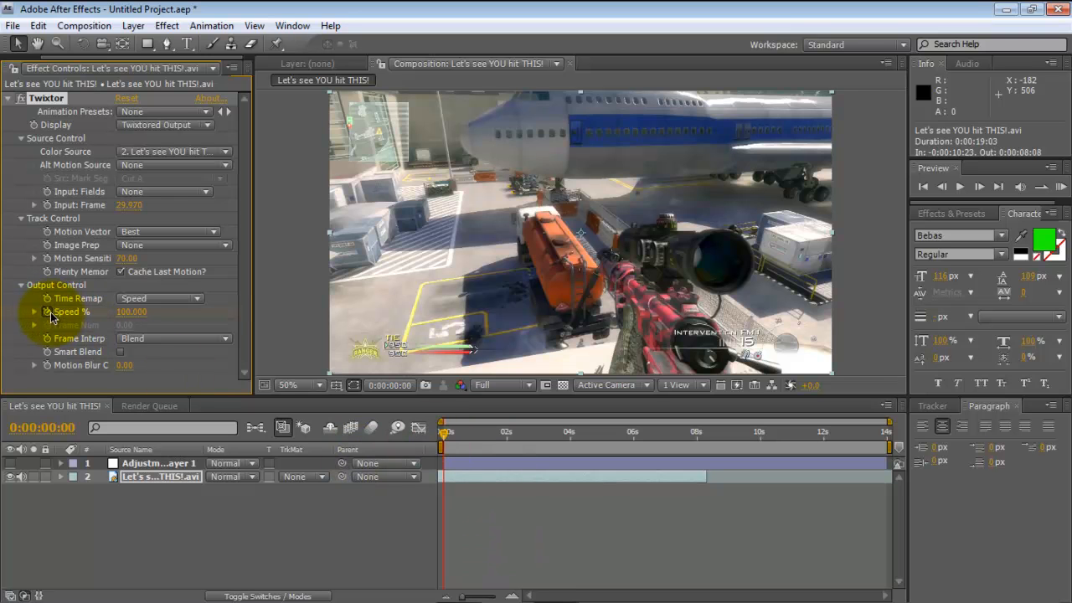
click(176, 475)
key(u)
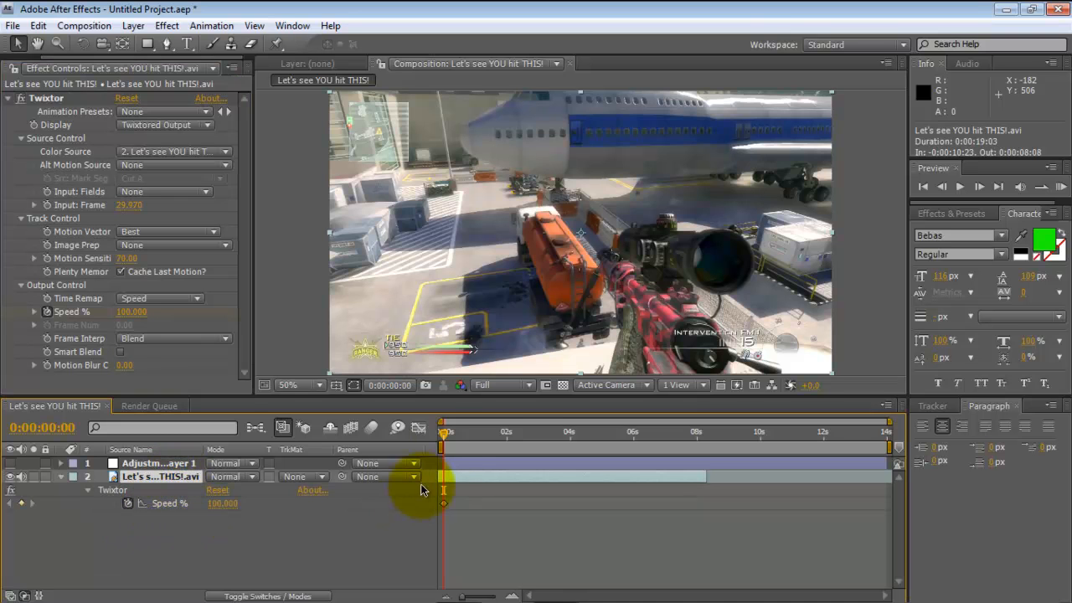
- Enable time remapping on the AVI clip layer
right_click(186, 480)
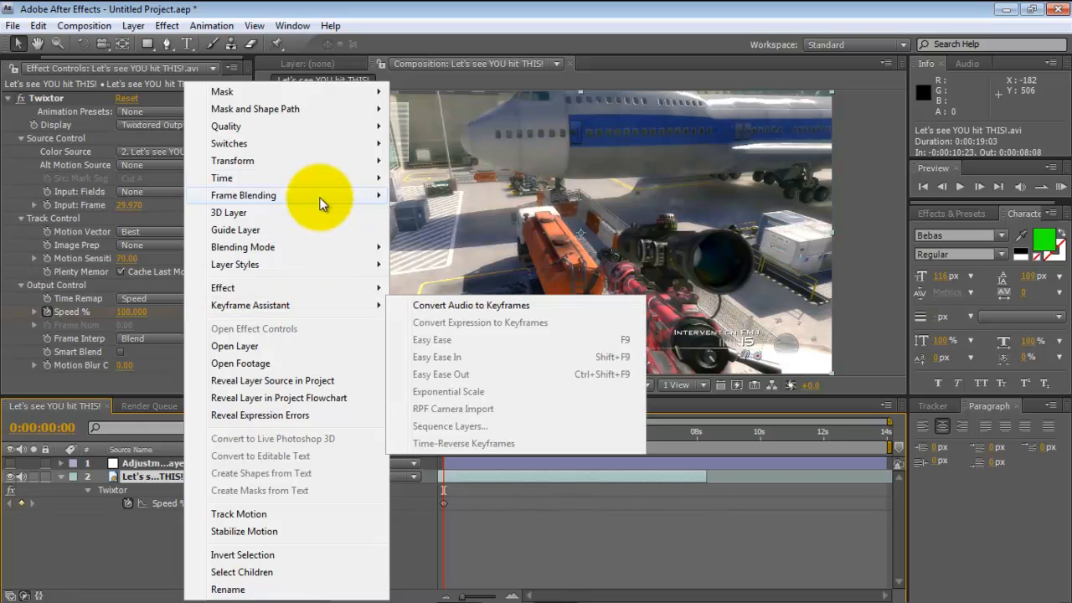
mouse_move(318, 178)
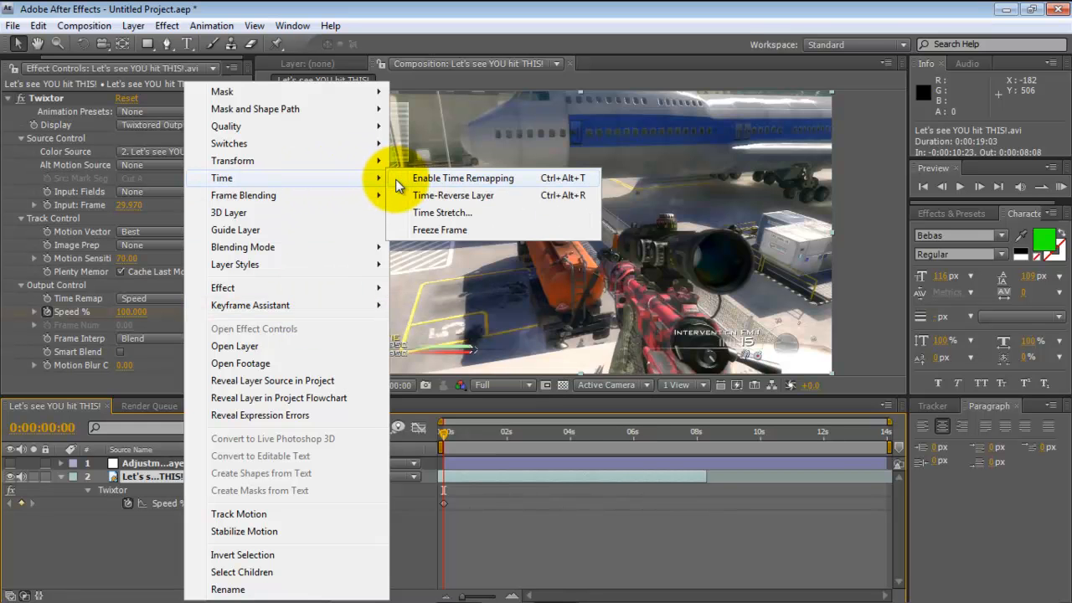
click(397, 179)
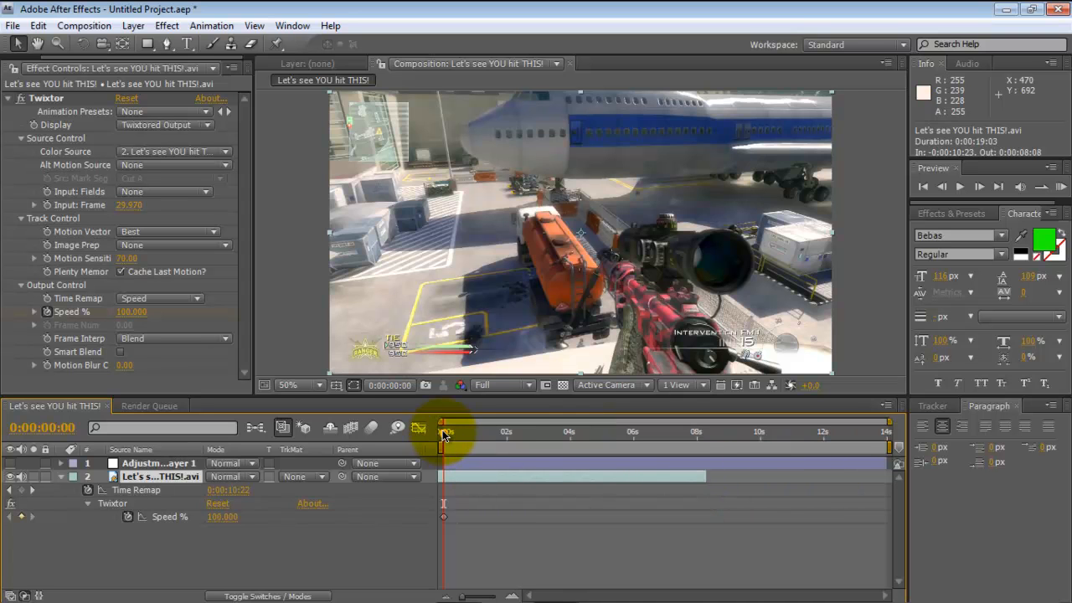
- Scrub to the sniper shot around 0:00:02:12 at Third preview resolution, restoring Full resolution to inspect the frame
drag(446, 434, 434, 441)
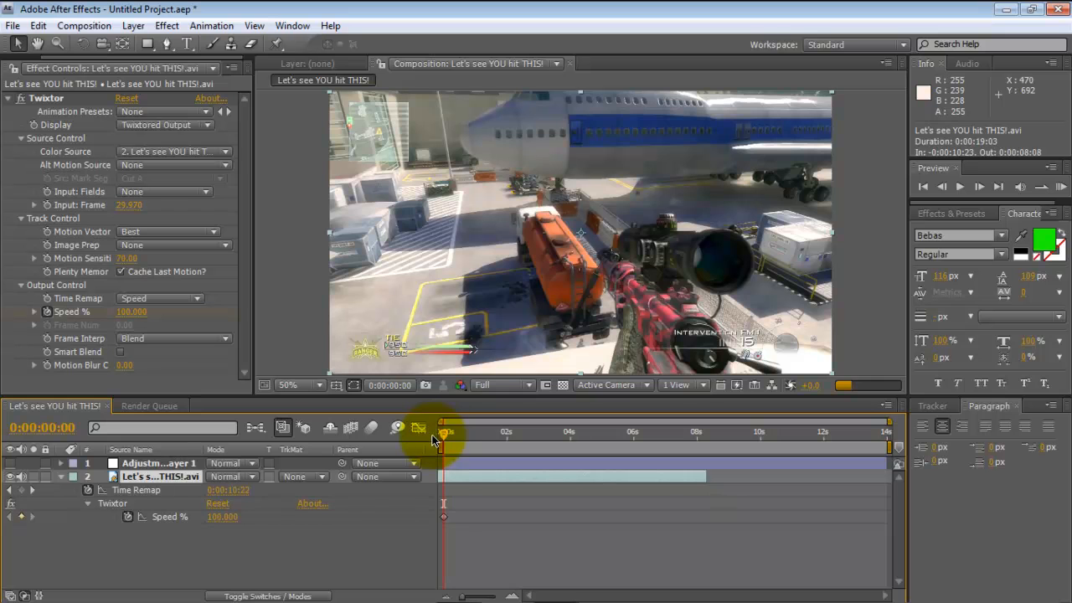
click(501, 385)
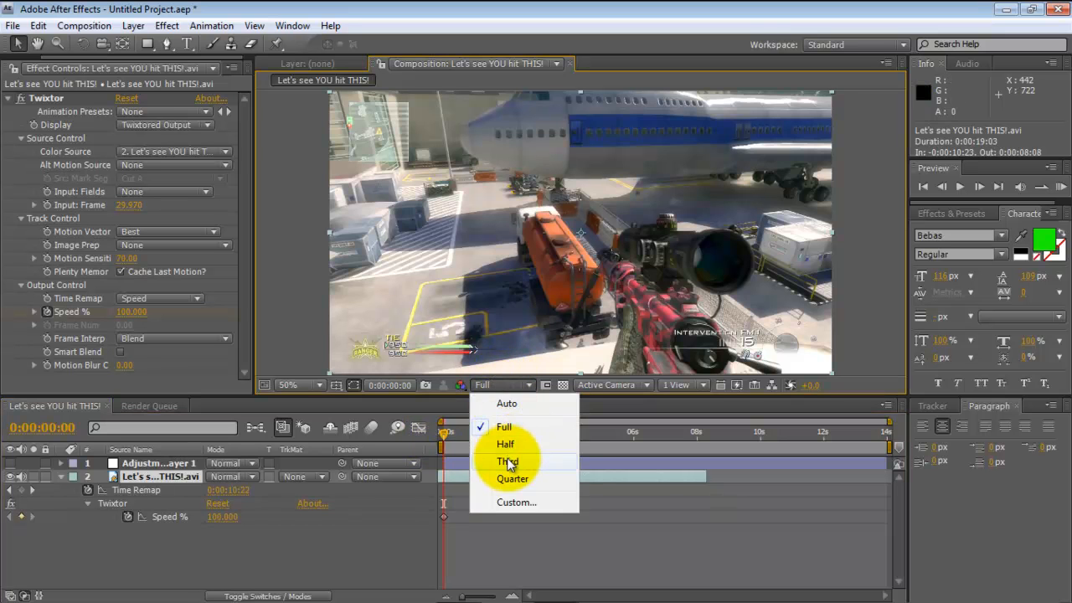
click(509, 462)
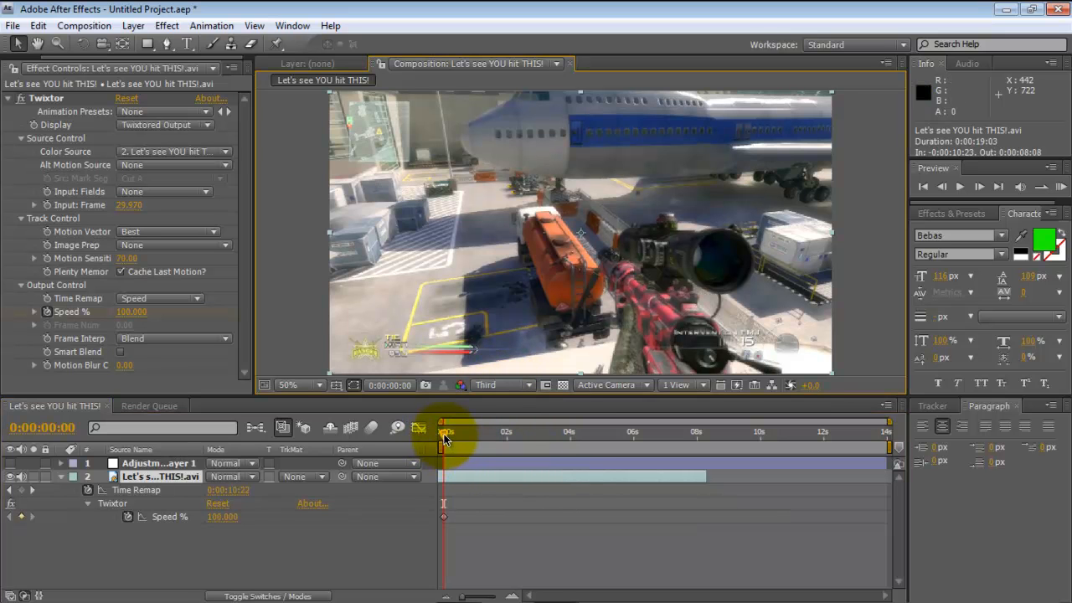
drag(445, 437, 514, 429)
click(519, 385)
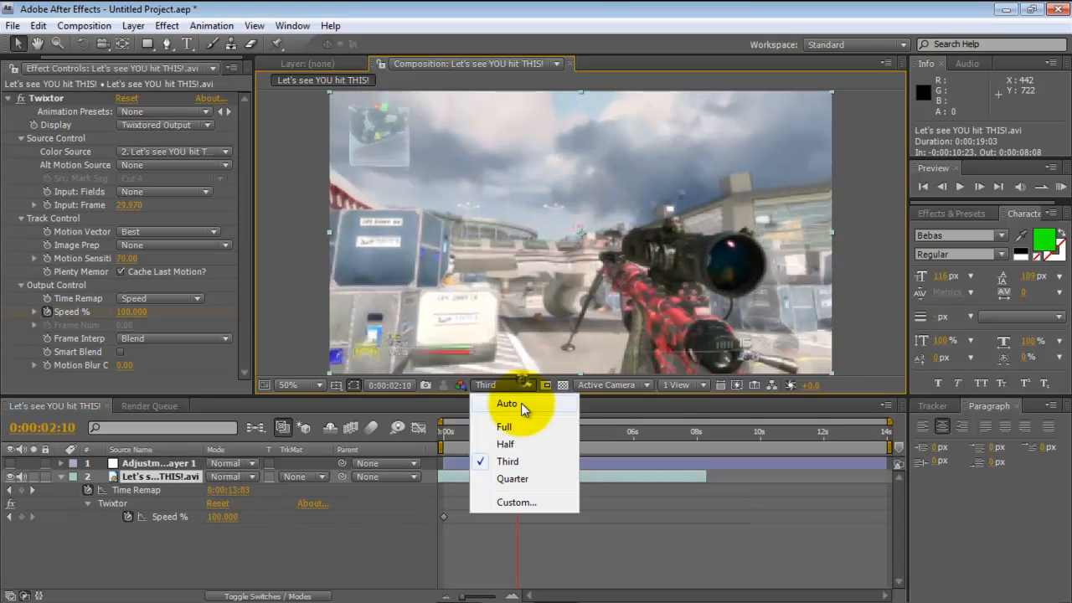
click(505, 427)
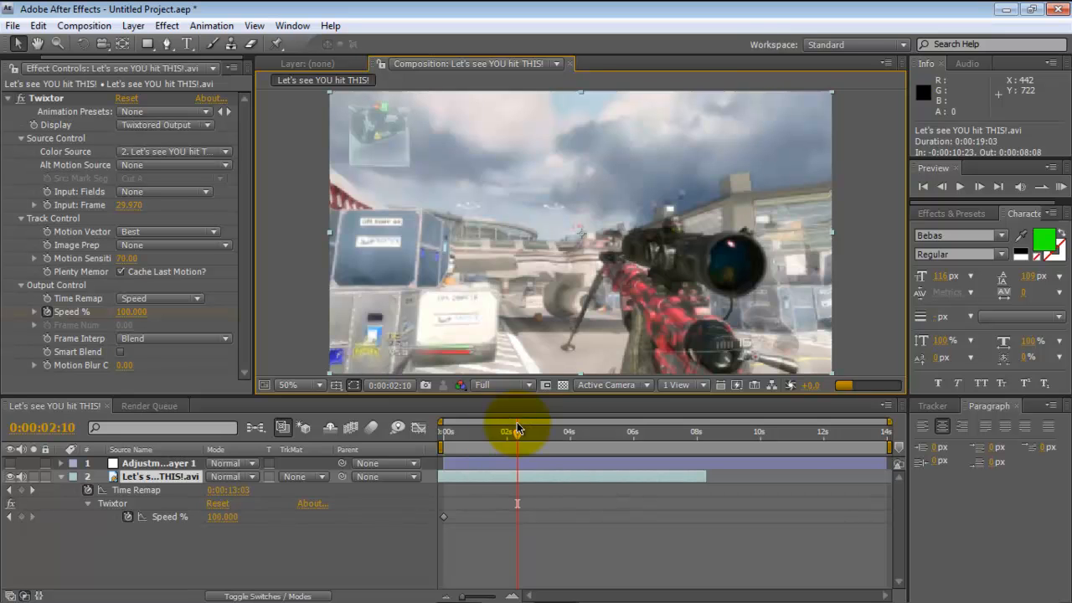
drag(517, 426, 518, 428)
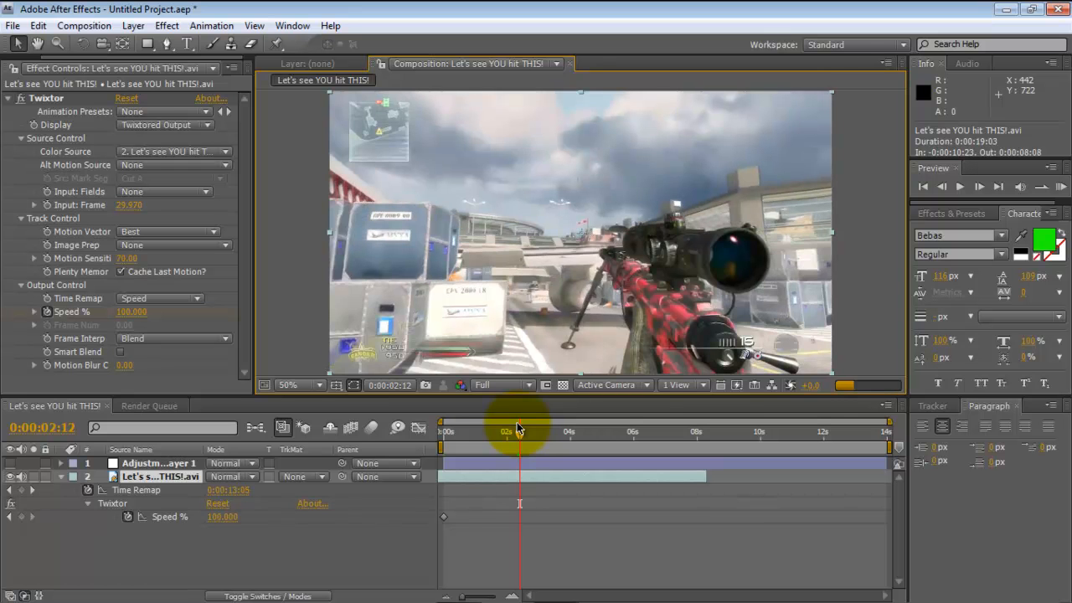
- Try a Twixtor input frame rate of 60 and step forward to 0:00:02:14 to check the image
click(130, 205)
text(60)
key(Return)
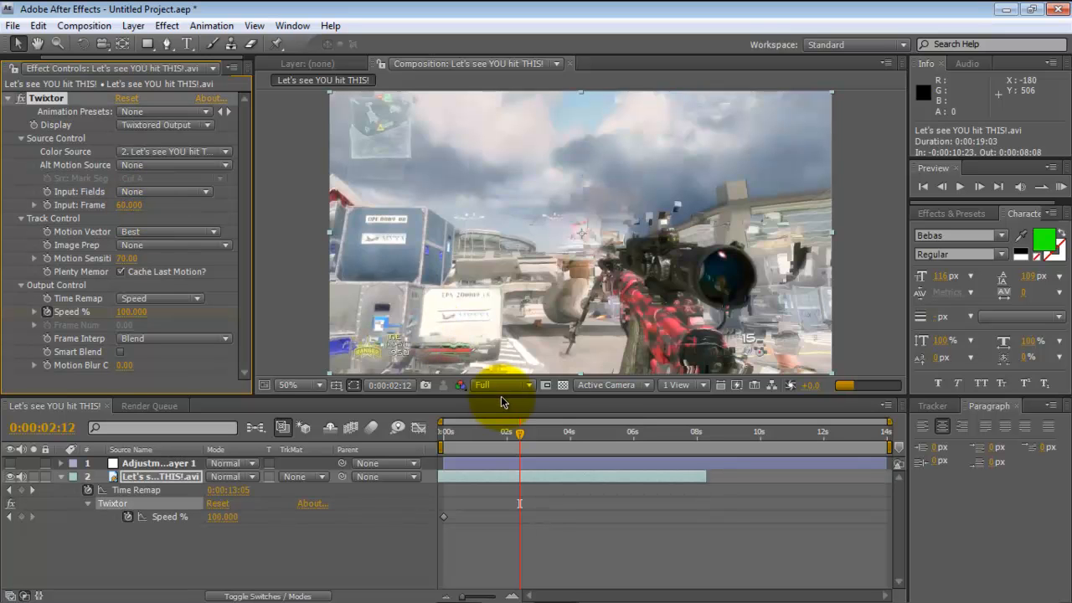
key(Page_Down)
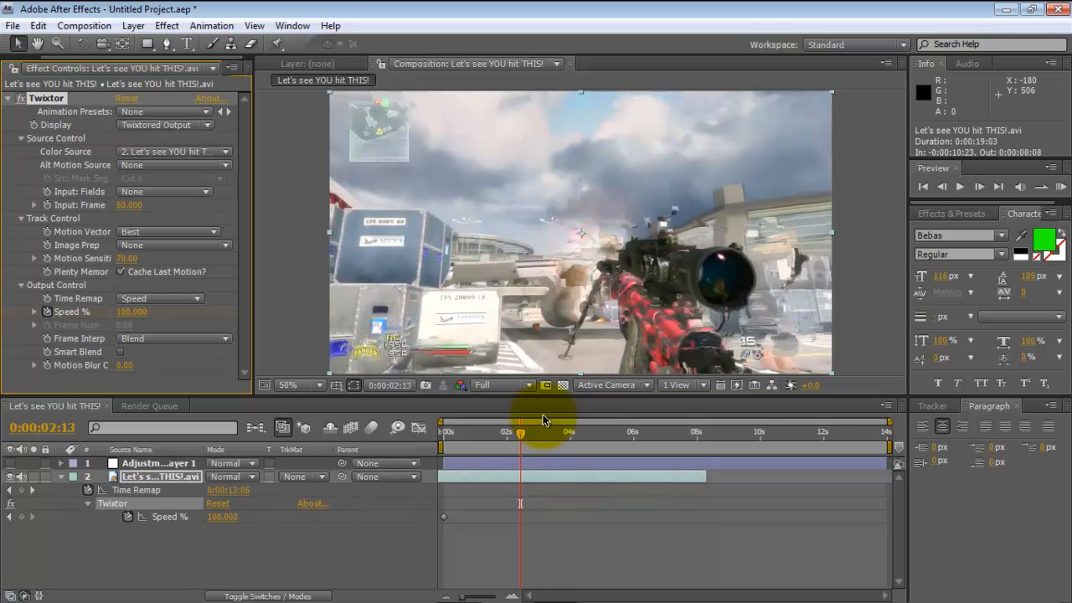
key(Page_Down)
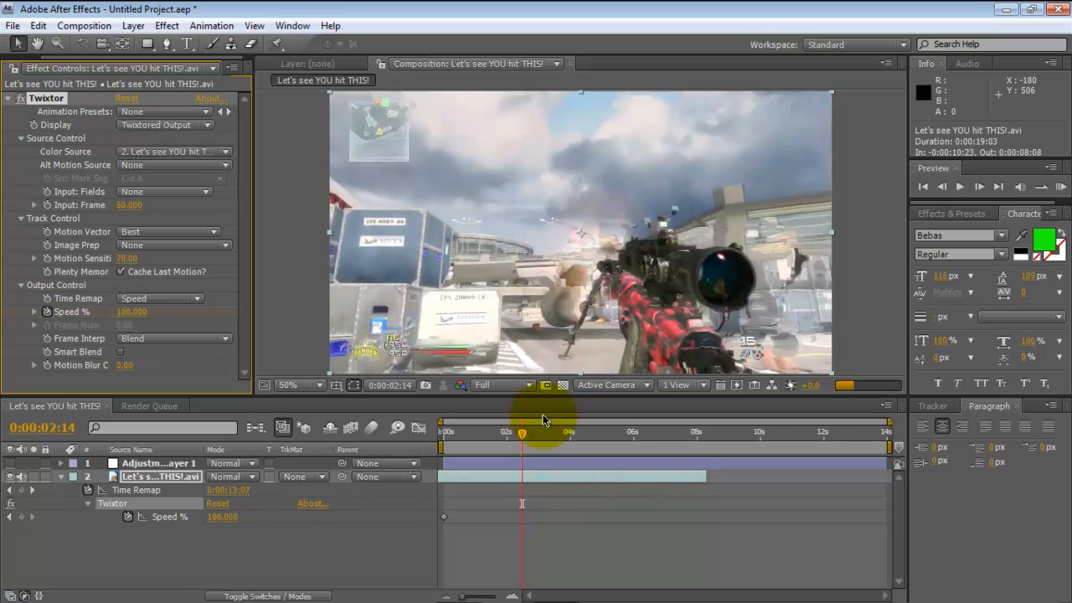
- Set Twixtor's input frame rate to 30
click(130, 205)
text(30)
key(Return)
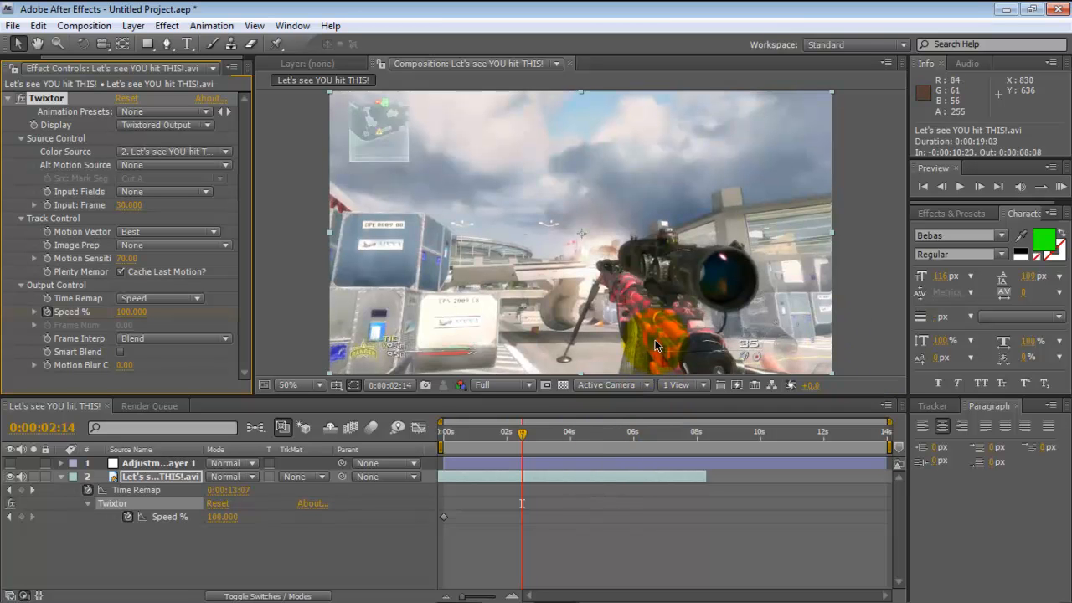
- Compare the frames around the shot and add a Twixtor Speed % keyframe at 0:00:02:14
key(Page_Down)
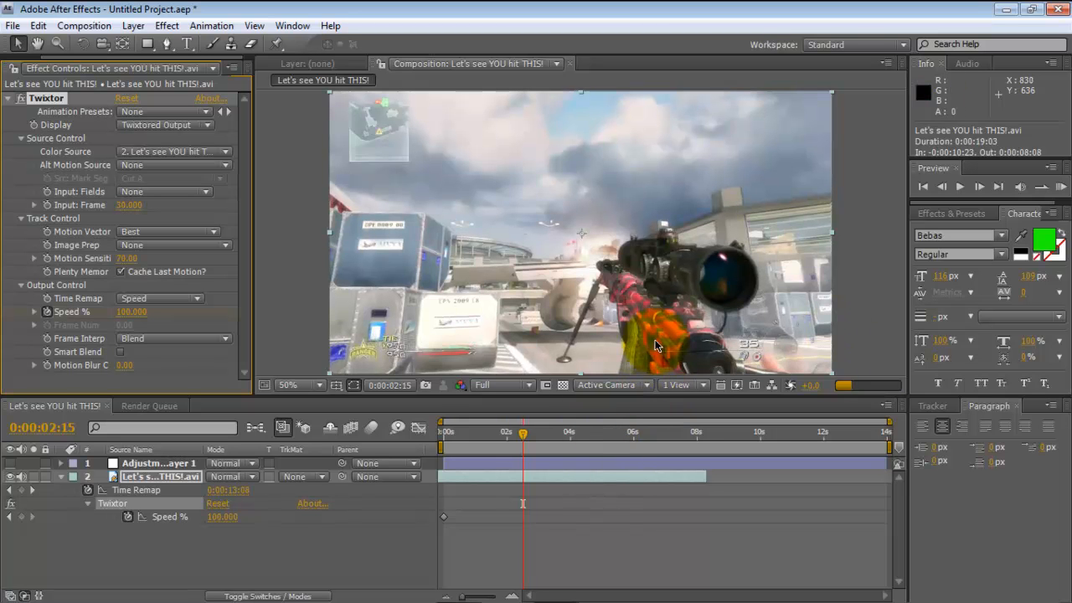
key(Page_Up)
key(Page_Up)
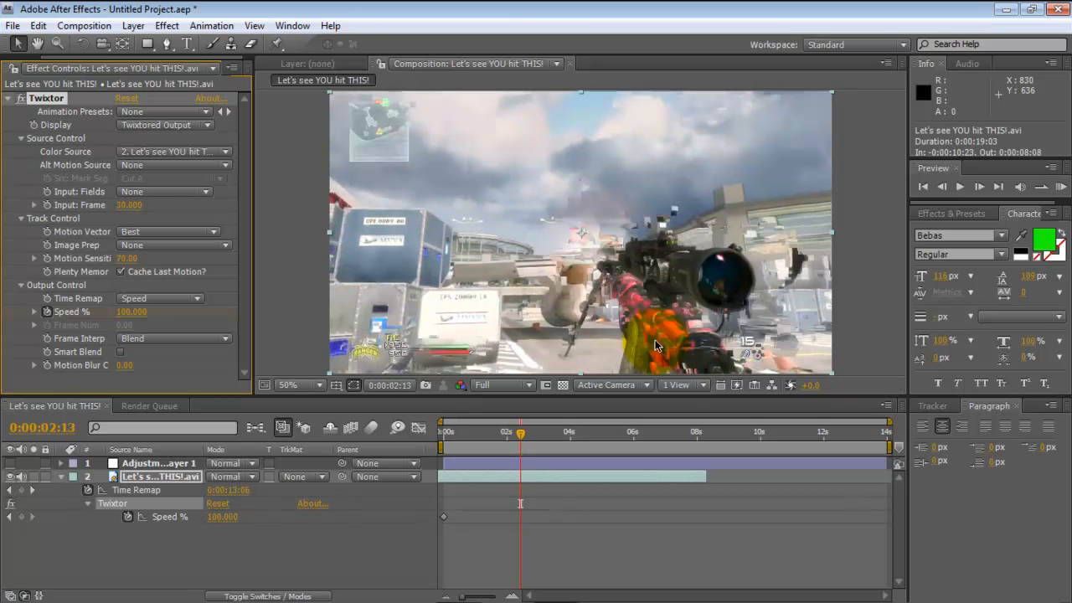
key(Page_Up)
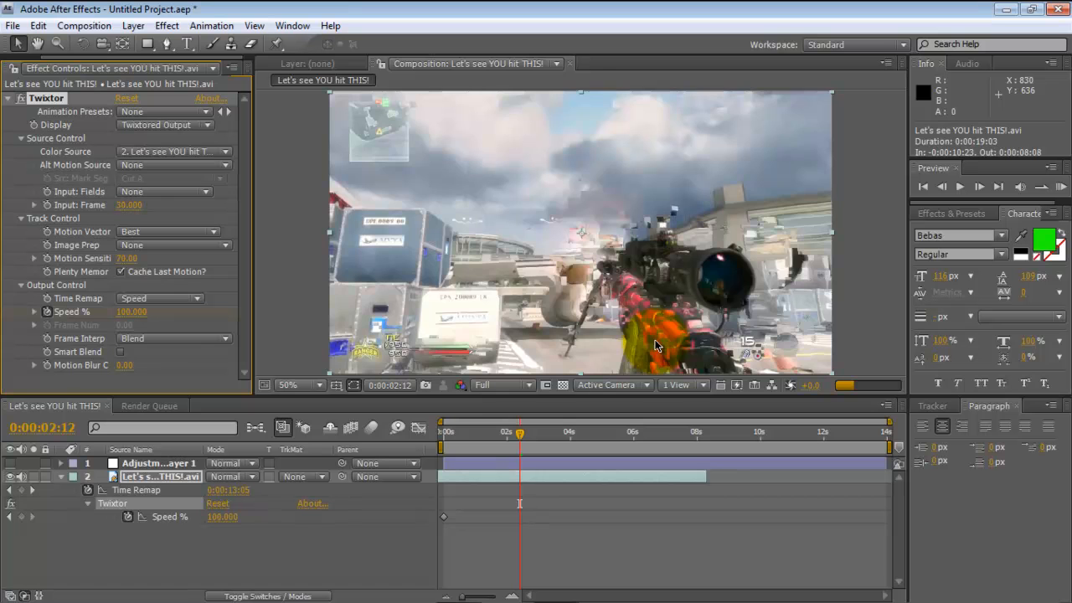
key(Page_Down)
key(Page_Down)
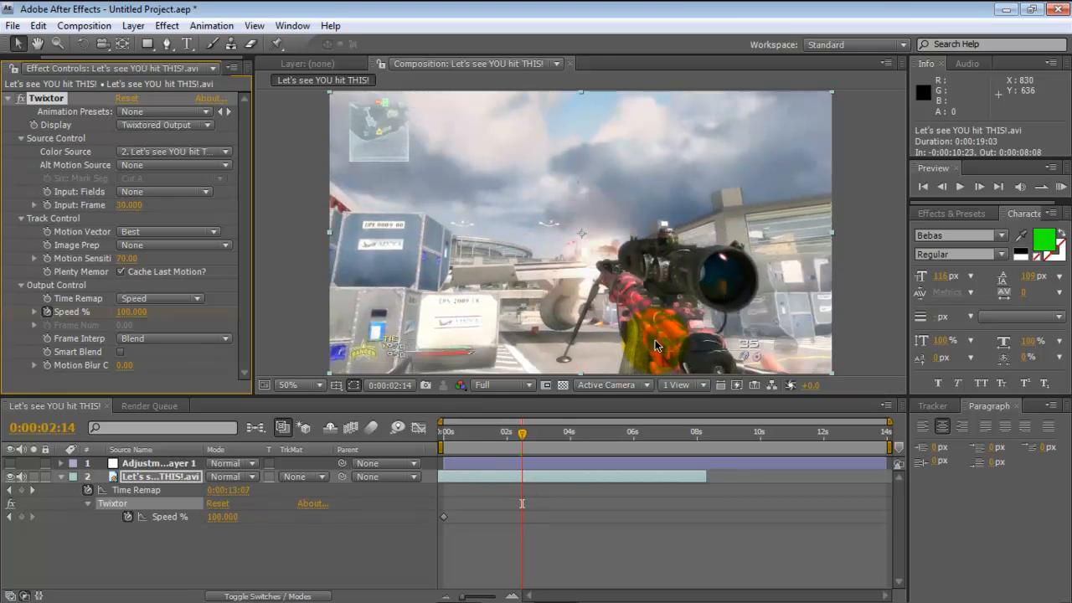
click(21, 517)
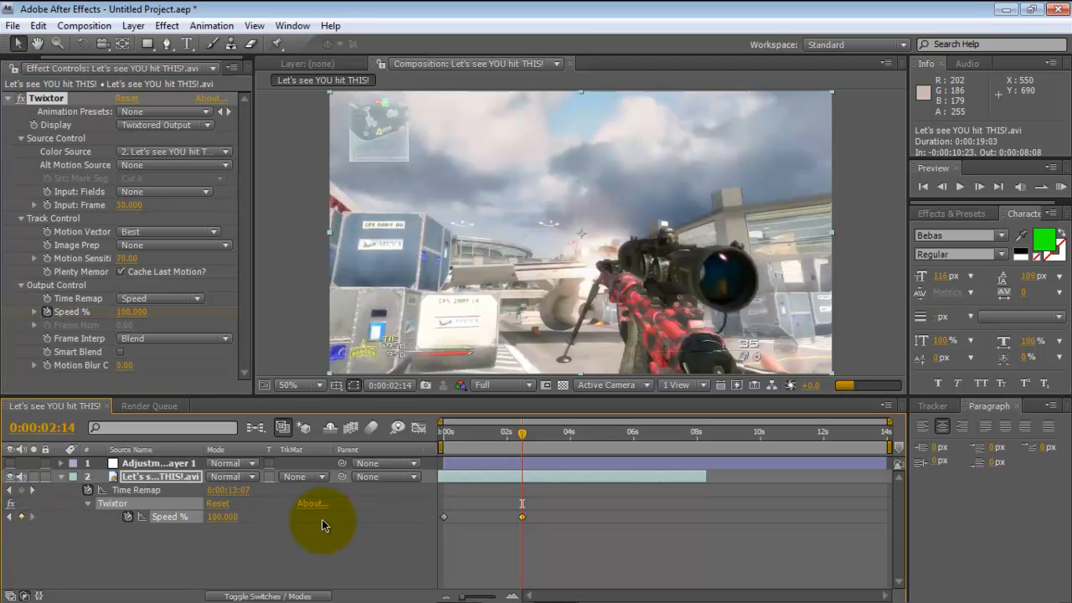
- Set Twixtor's Speed % to 5 one frame further on, at 0:00:02:15
key(Page_Down)
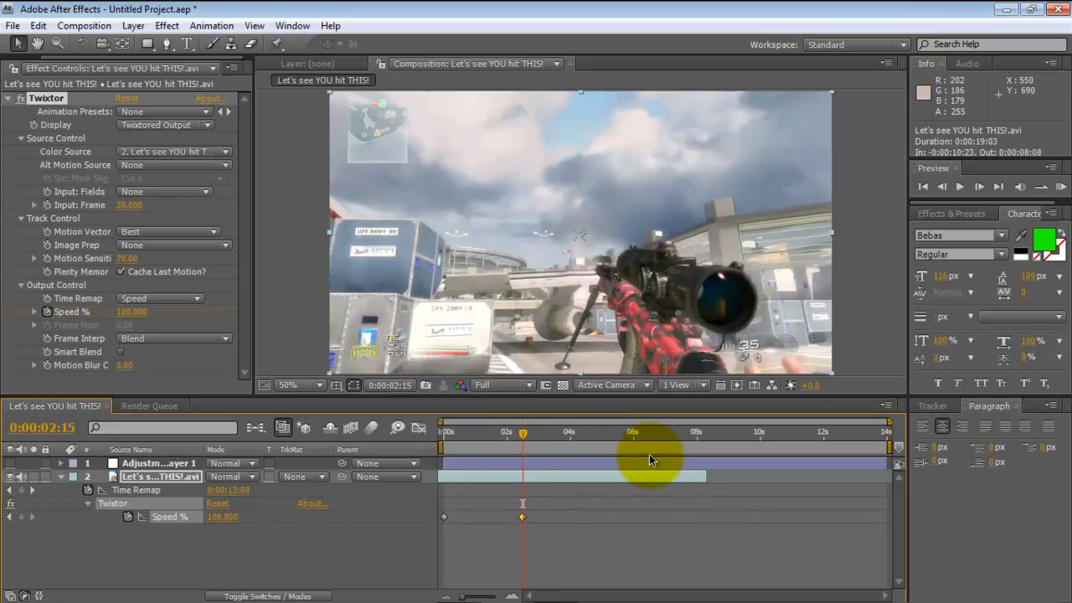
click(124, 313)
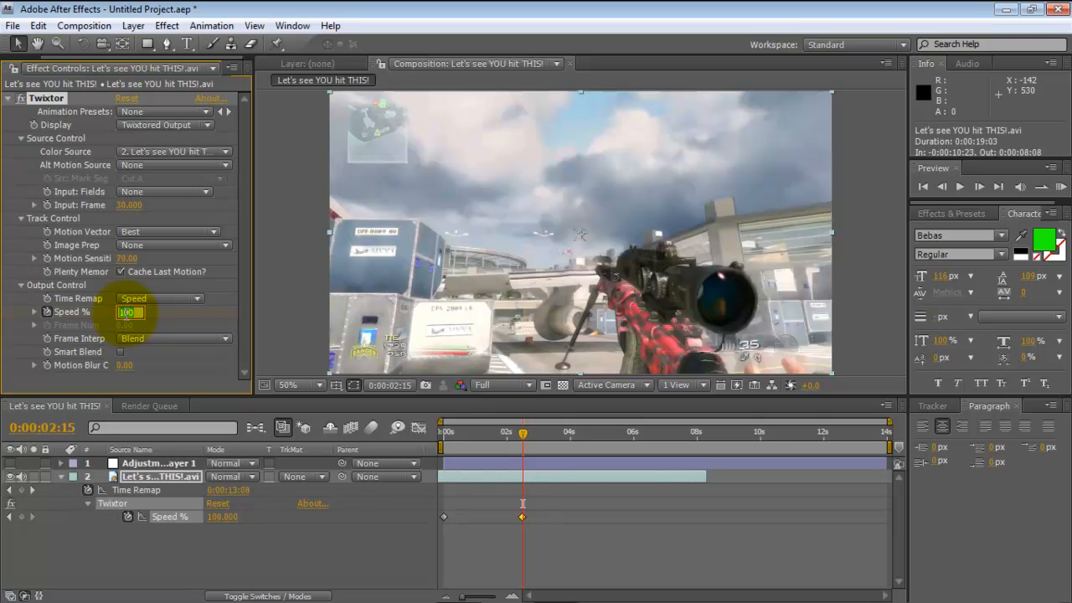
text(5)
key(Return)
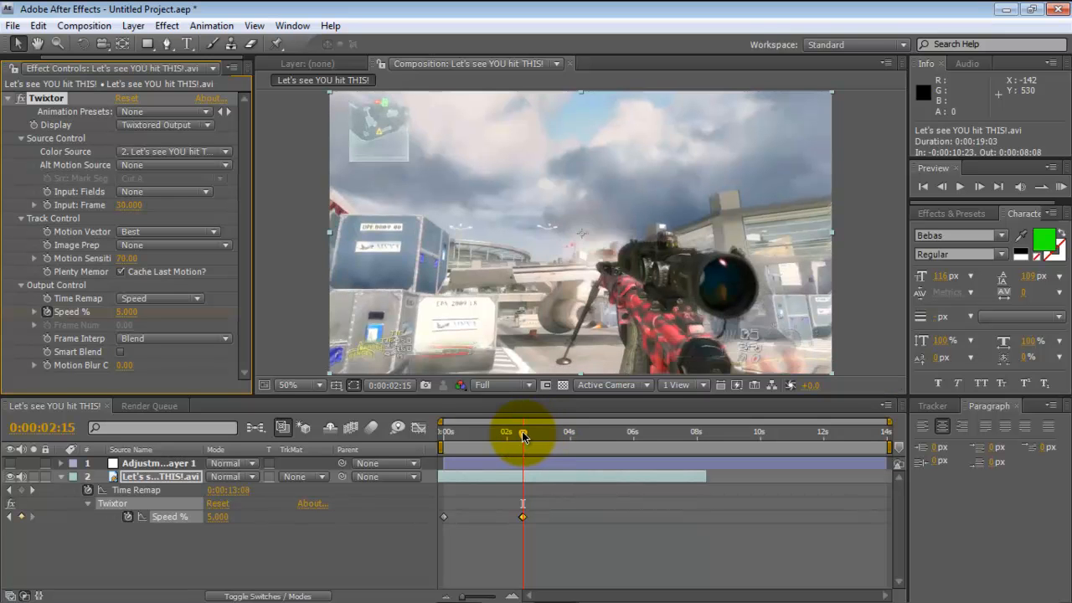
- Find the end of the slow motion and add a Speed % keyframe at 0:00:05:12, keeping the speed at 5
drag(523, 436, 595, 436)
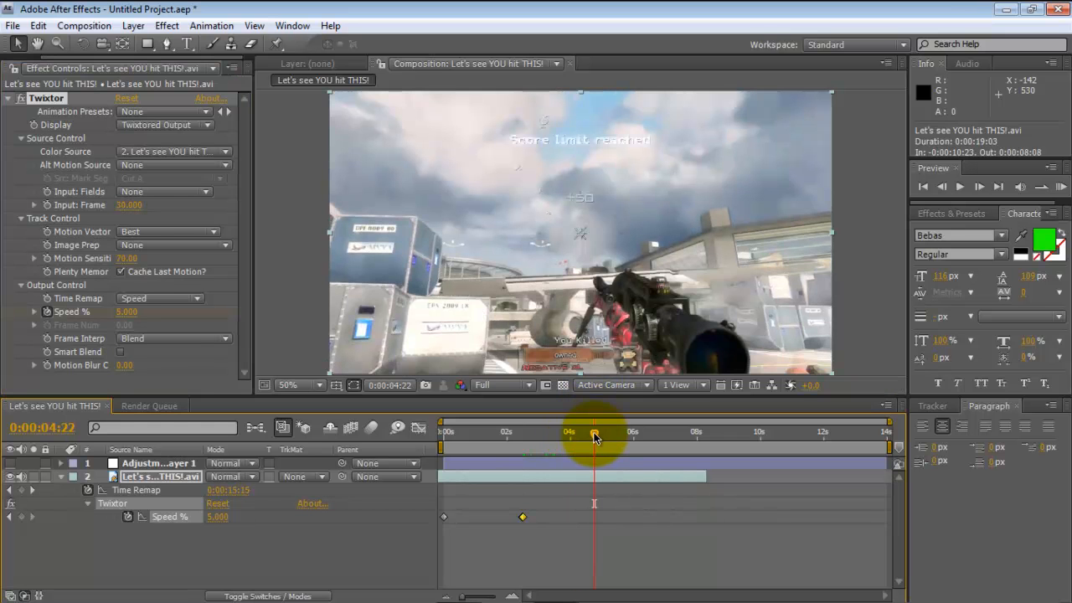
drag(594, 436, 615, 437)
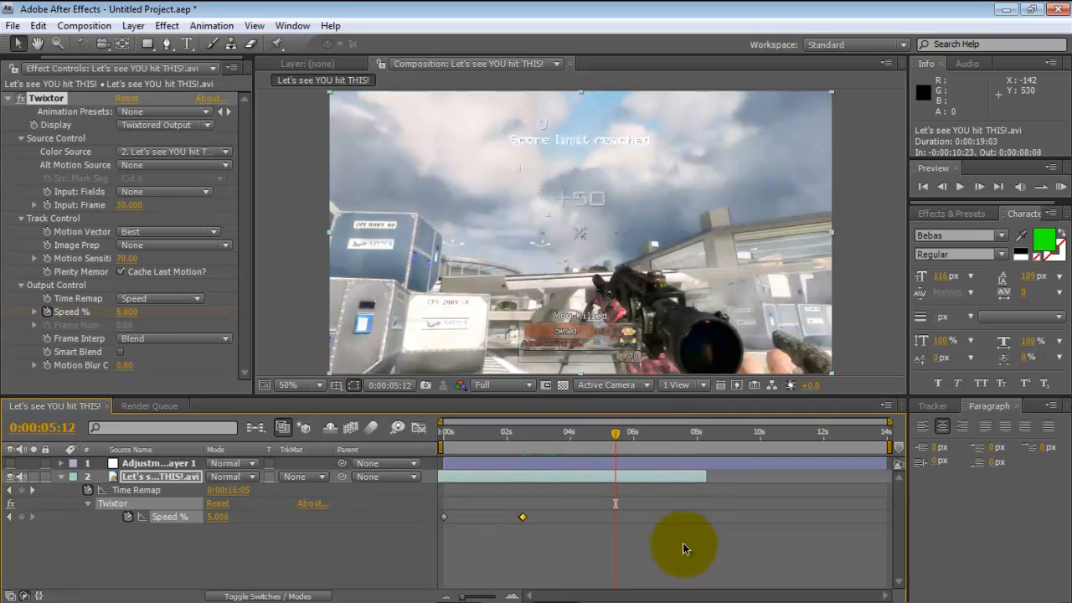
click(21, 517)
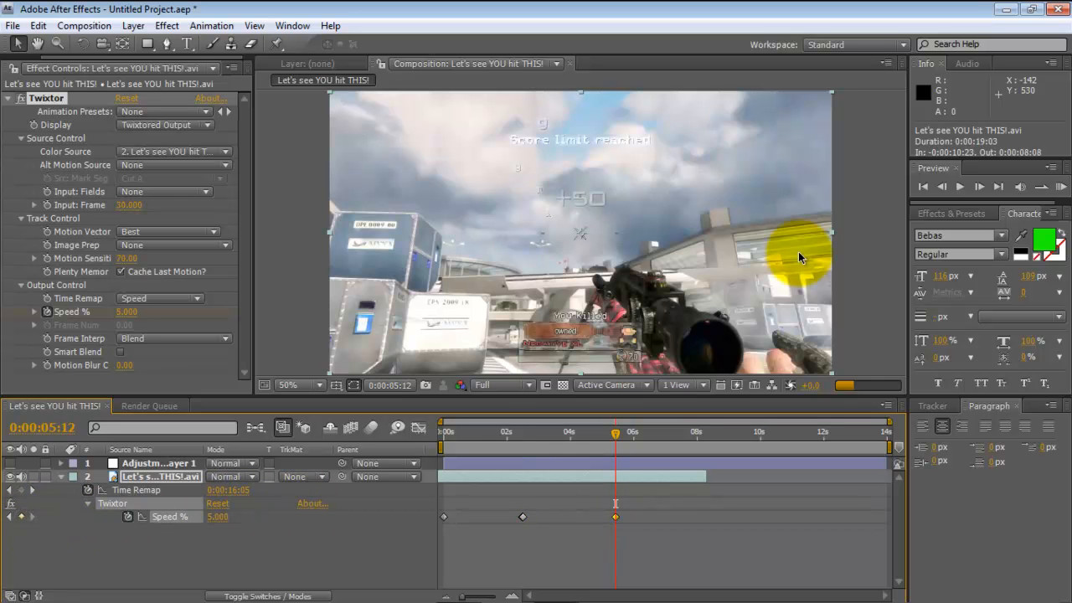
- Set Twixtor's Speed % to 100 at 0:00:05:13
key(Page_Down)
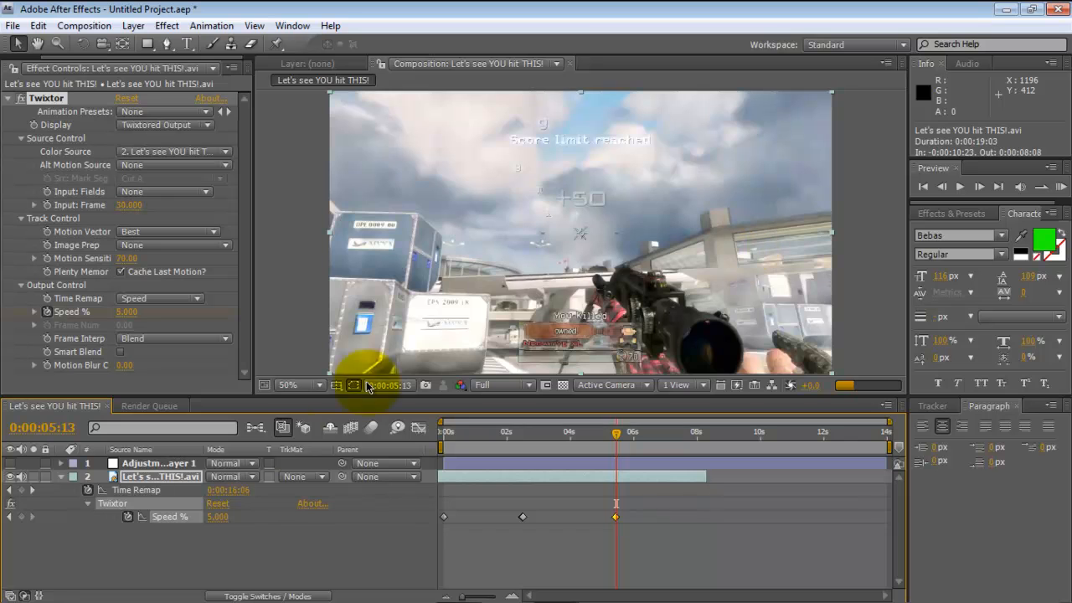
click(219, 517)
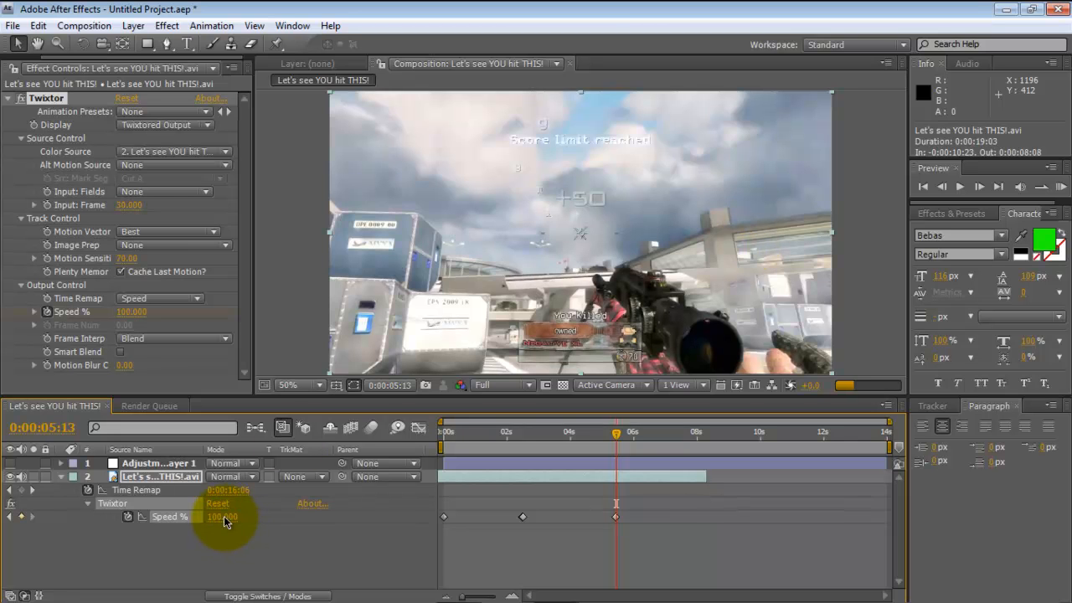
click(541, 503)
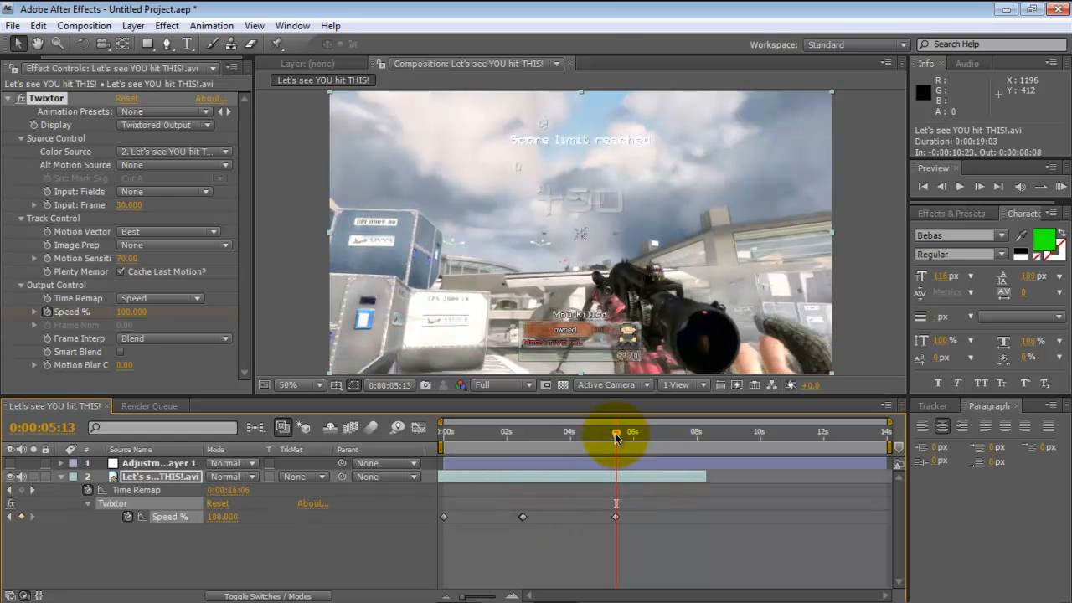
- Return to 0:00:02:08, just before the slow motion, and start a RAM preview
drag(615, 433, 501, 438)
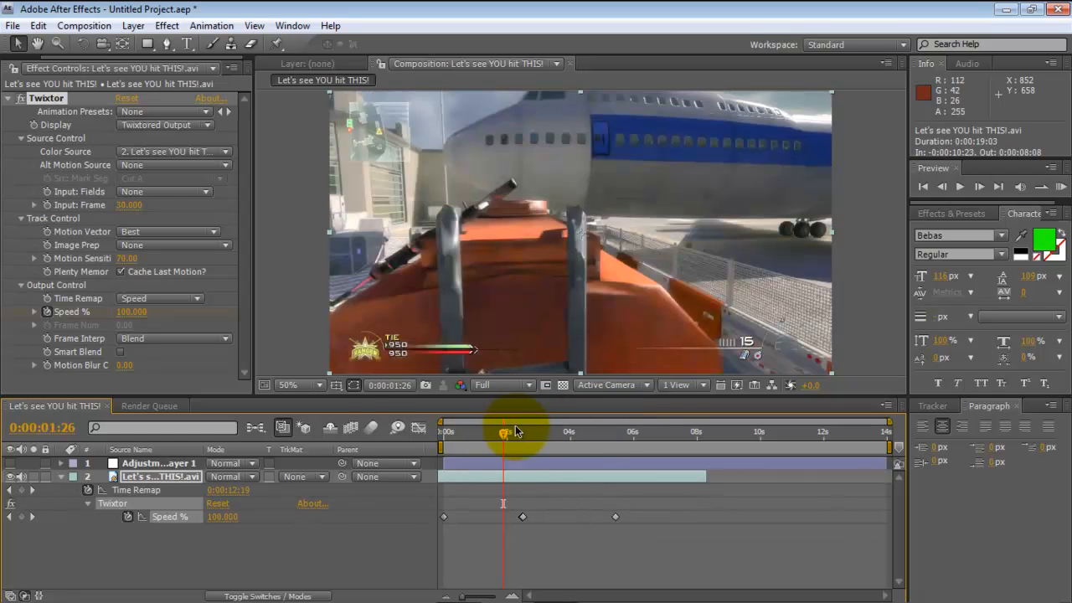
drag(508, 434, 516, 438)
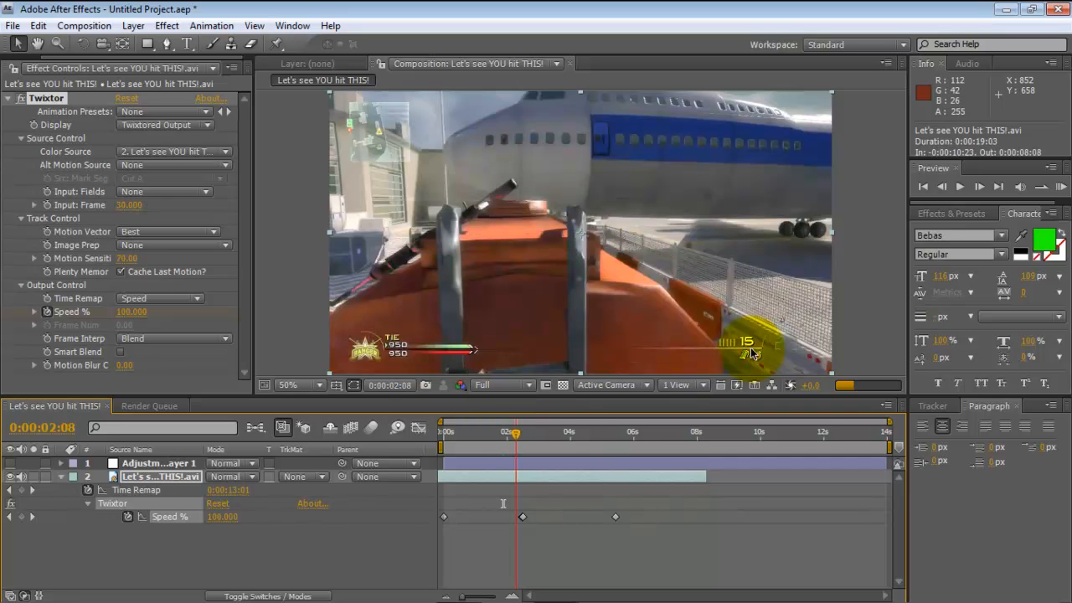
click(1063, 189)
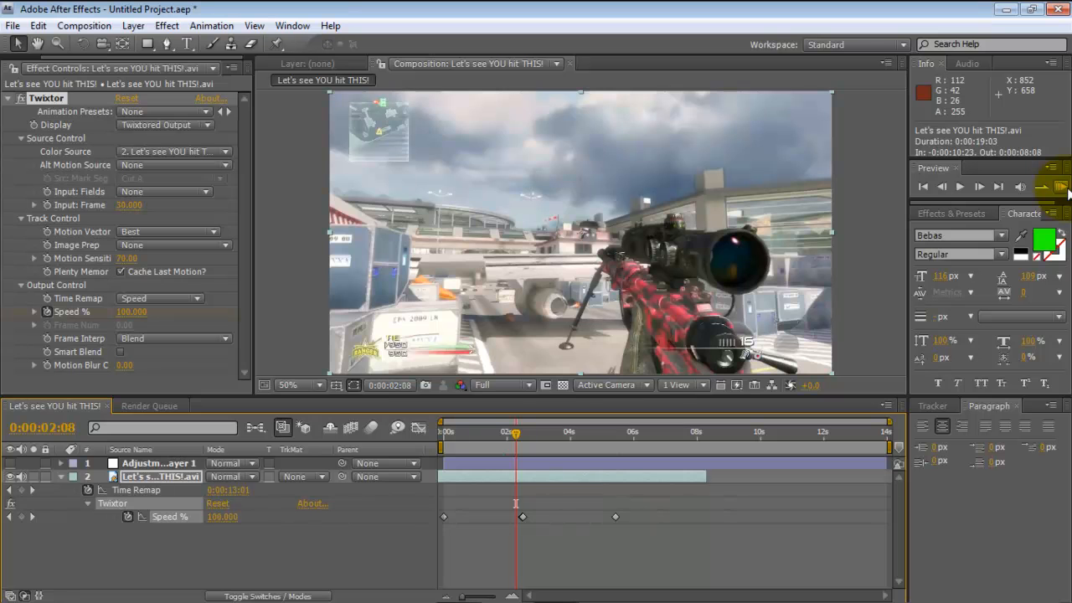
- Render a RAM preview of the composition, watch the slow-motion section, and stop the playback
click(1061, 186)
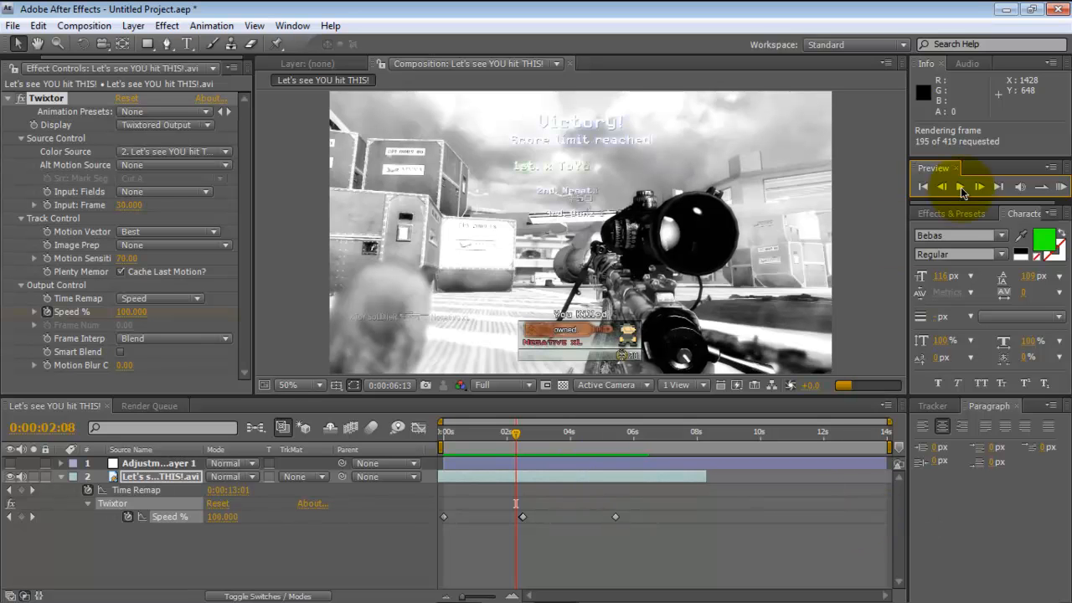
click(515, 434)
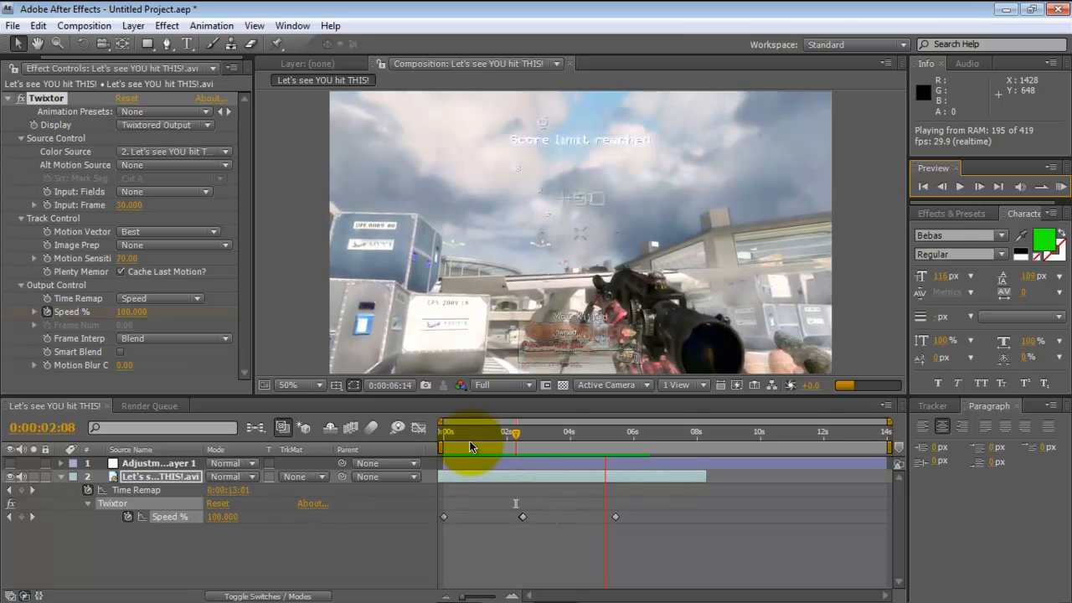
key(space)
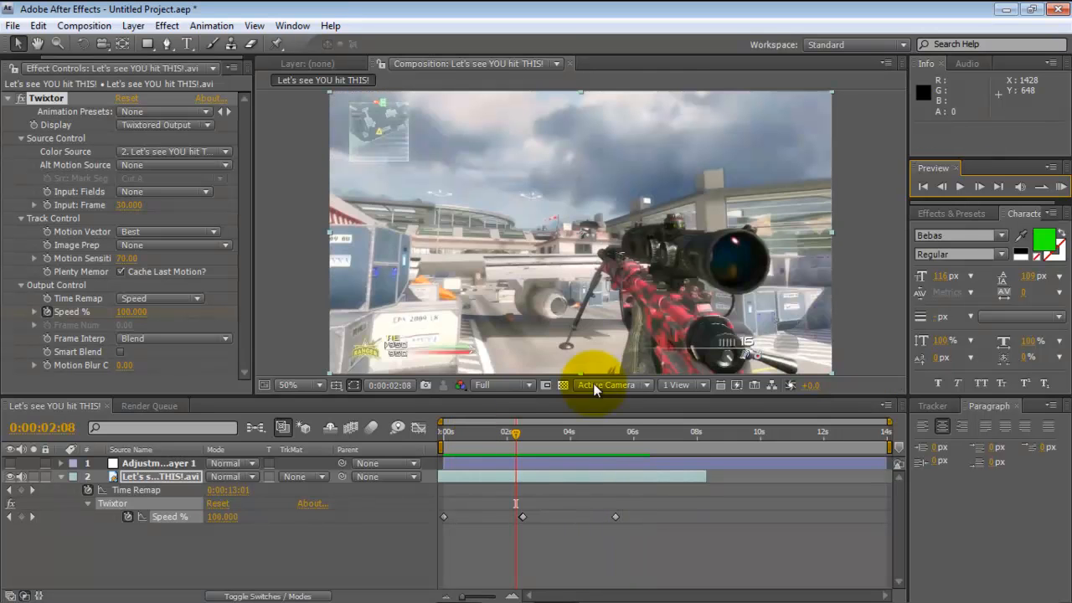
- Replay the previewed composition from its first frame twice to check the speed changes around the shot
click(924, 187)
click(957, 185)
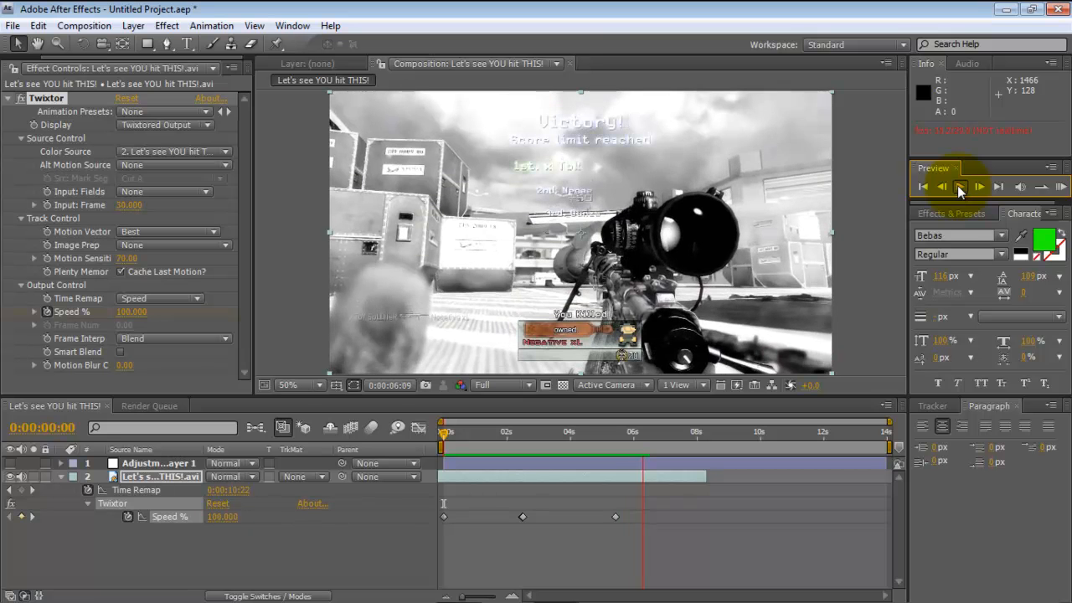
click(958, 185)
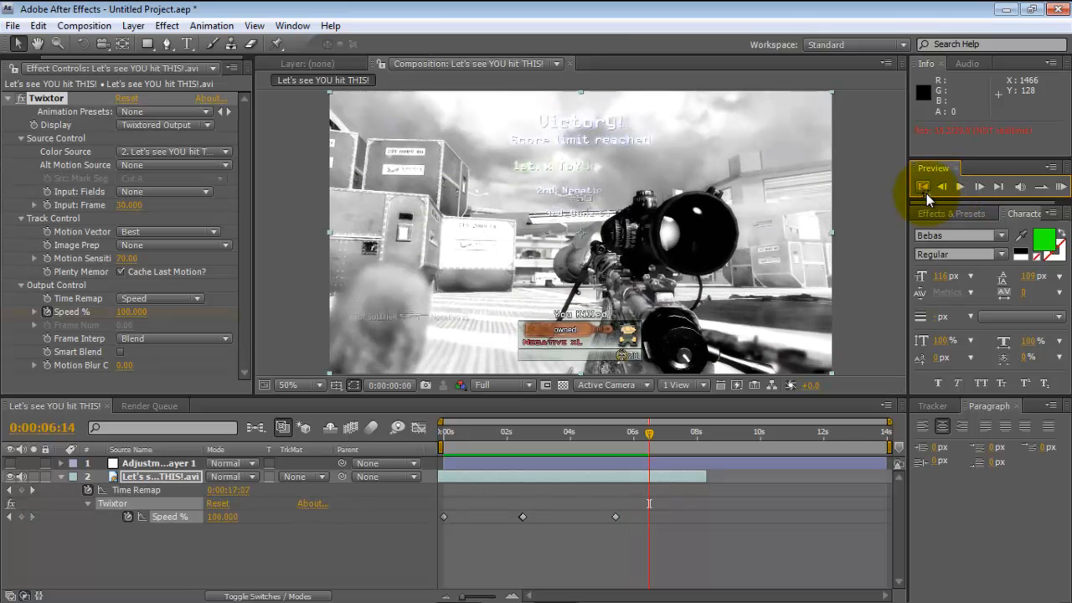
click(926, 192)
click(955, 188)
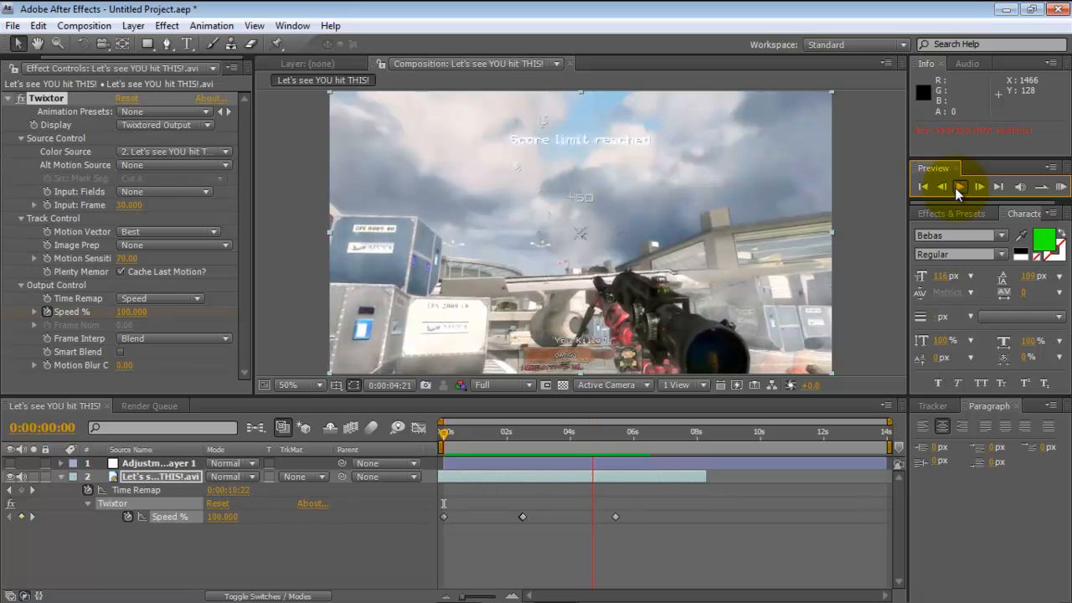
click(955, 187)
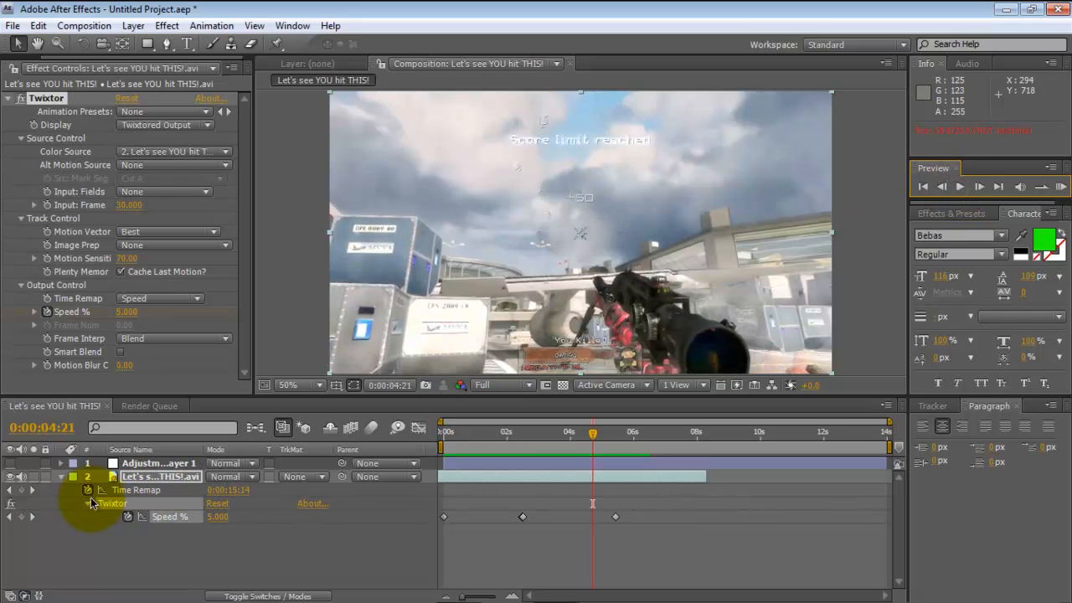
- Collapse the gameplay clip's properties, enable frame blending for its layer and the composition, and check the slow motion at 0:00:05:07
click(61, 477)
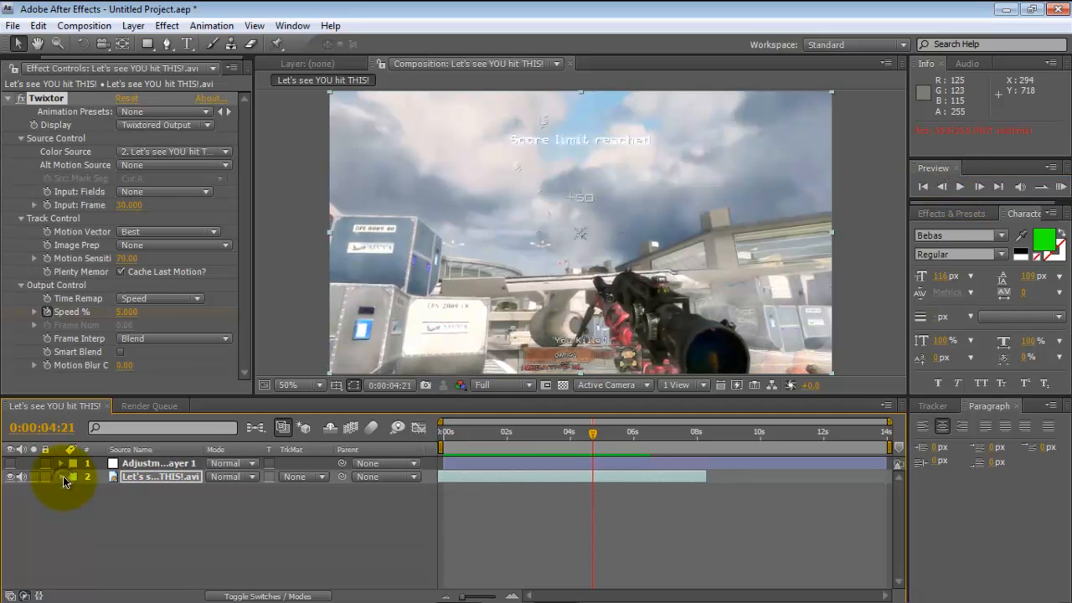
click(193, 477)
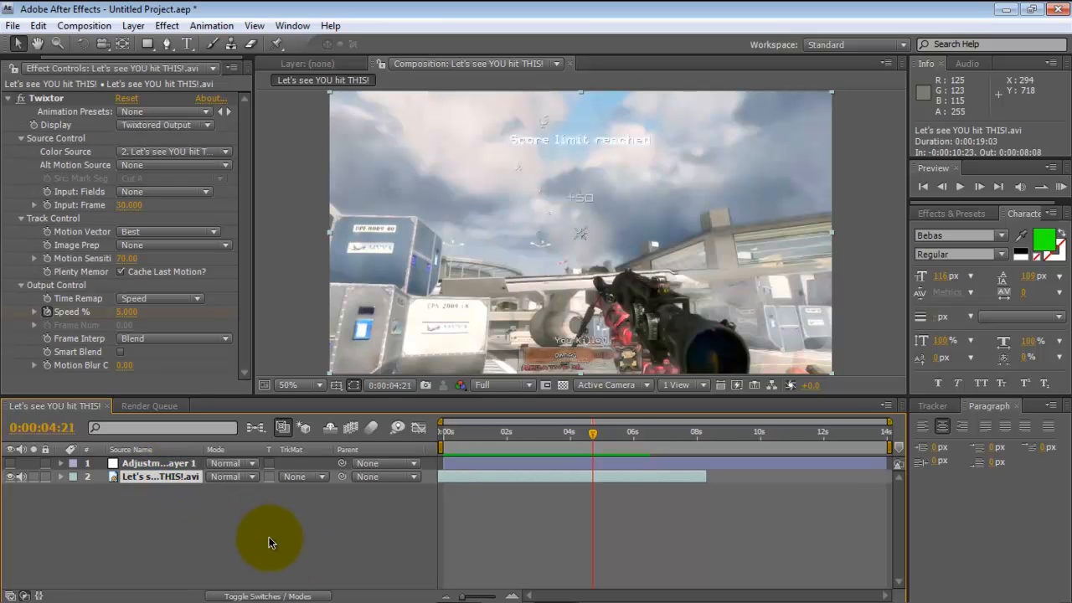
key(F4)
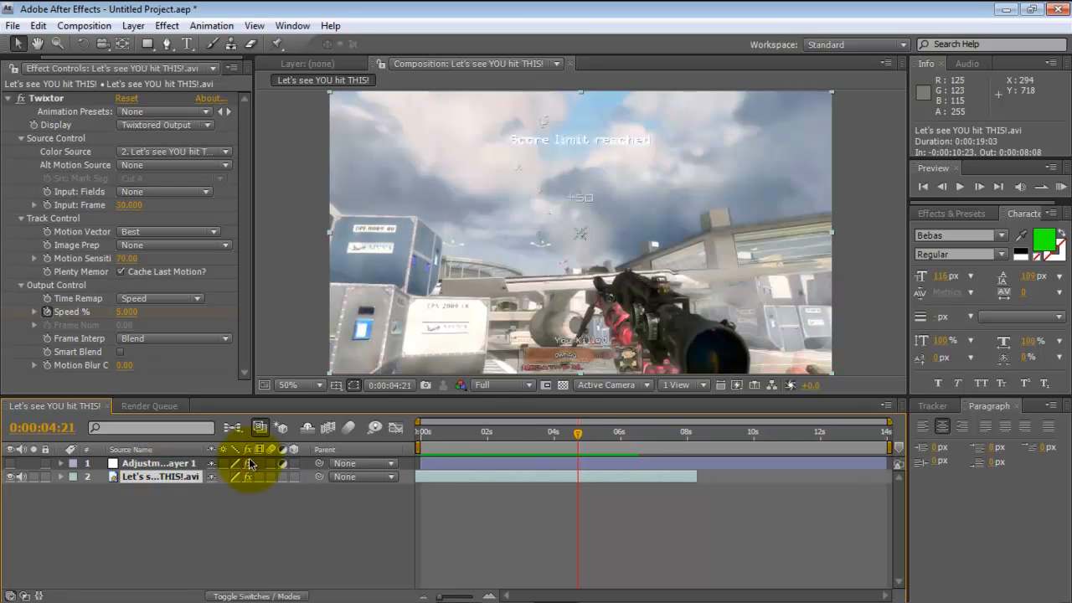
click(332, 433)
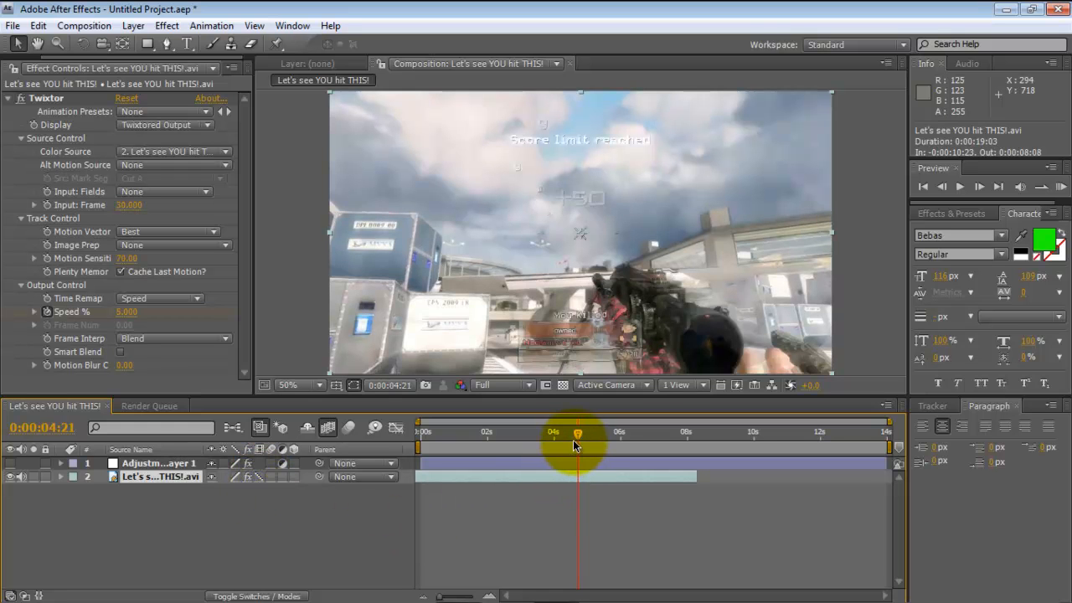
drag(579, 432, 596, 432)
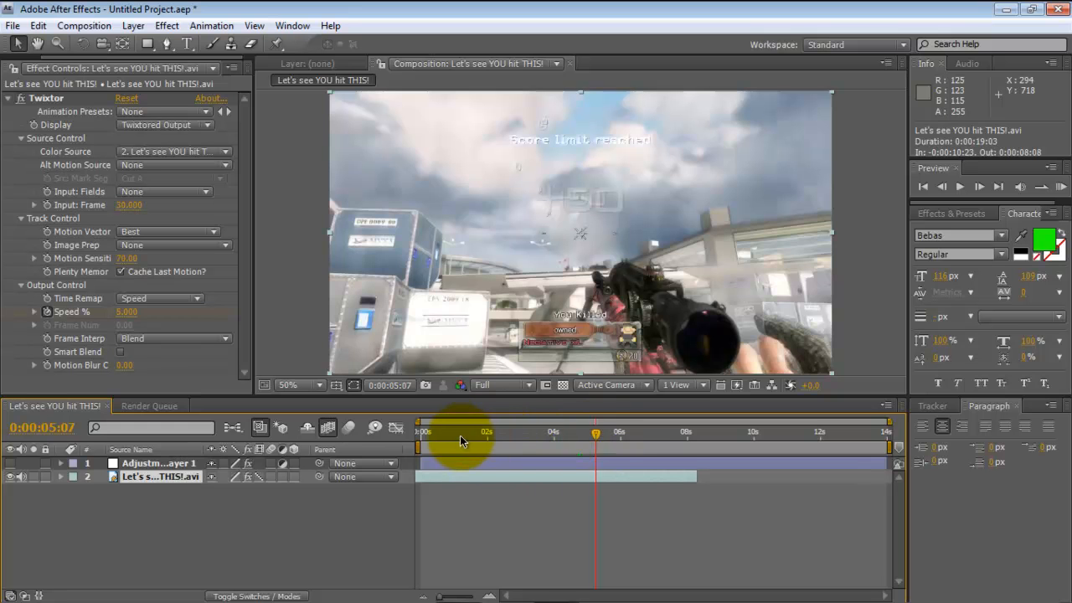
- Return to the start of the composition and set the preview resolution to Quarter
key(Home)
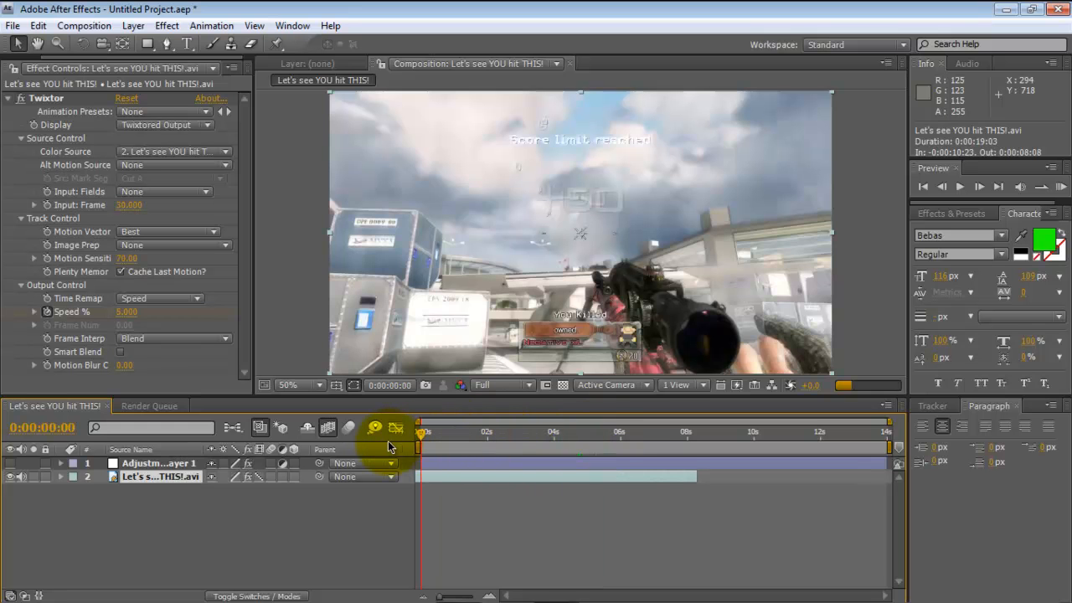
click(529, 385)
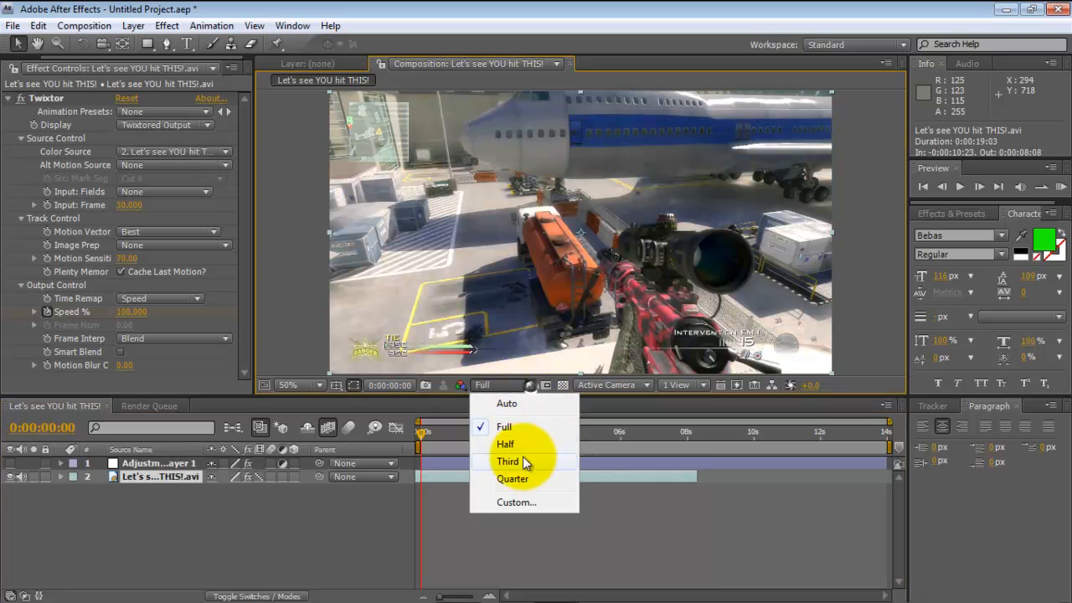
click(521, 479)
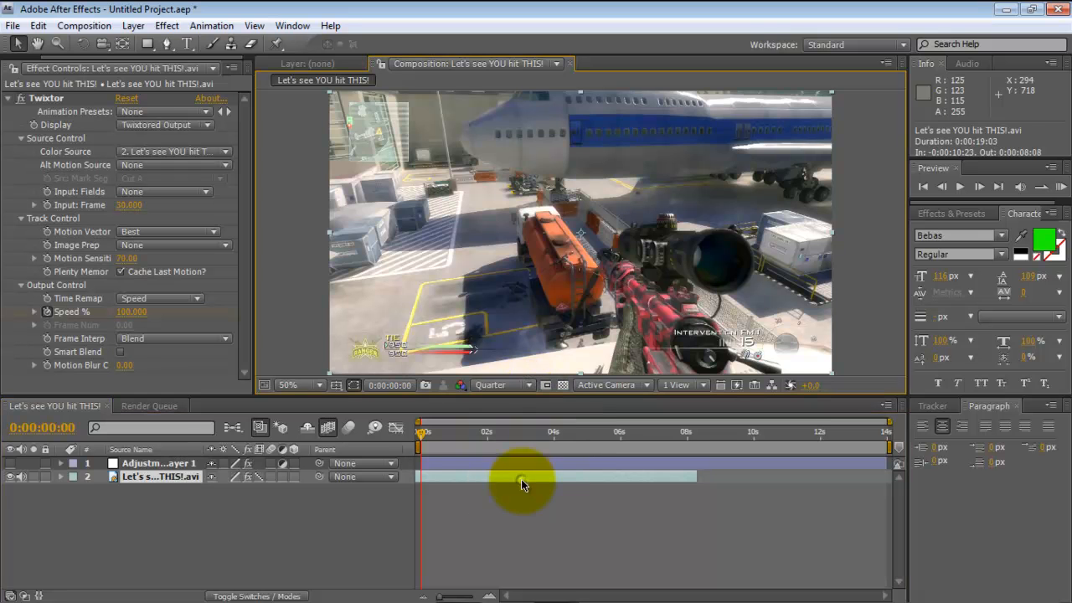
- Play and scrub through the frame-blended clip to 0:00:06:17, and return to the start
click(919, 182)
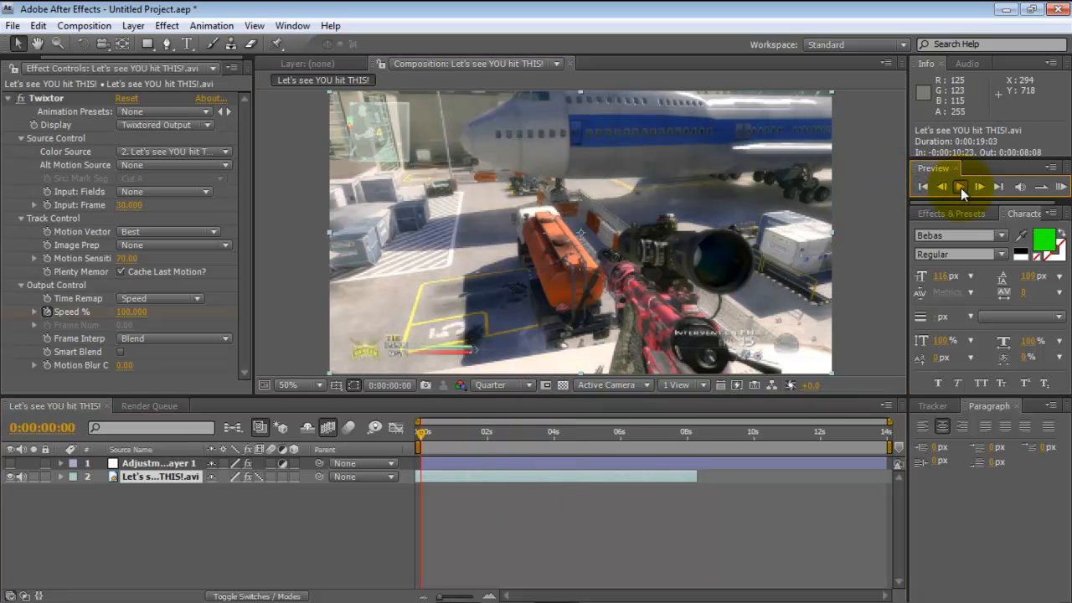
click(960, 187)
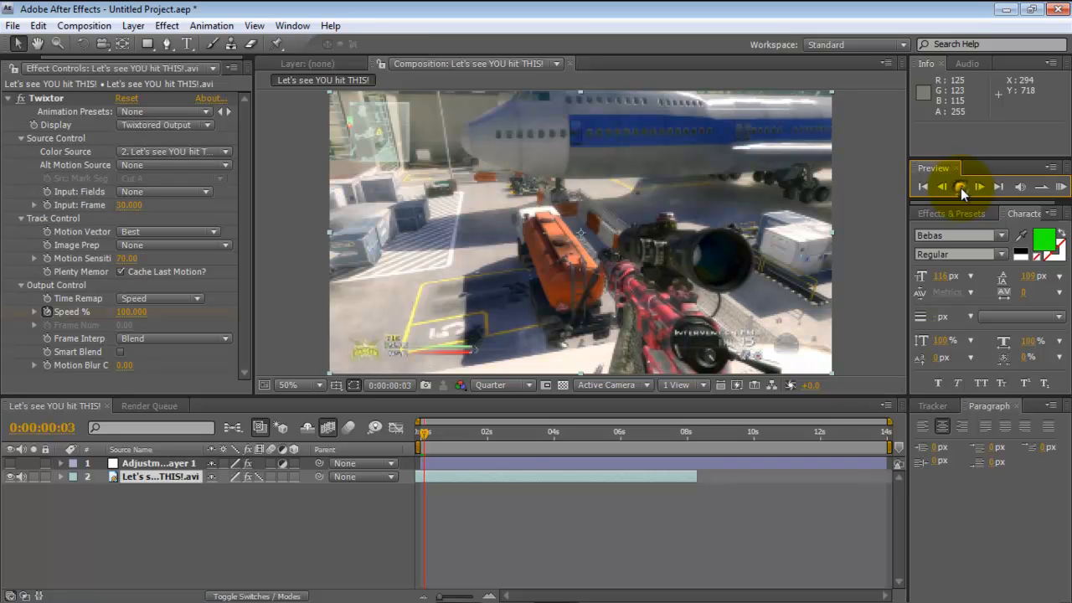
click(961, 190)
drag(425, 437, 651, 430)
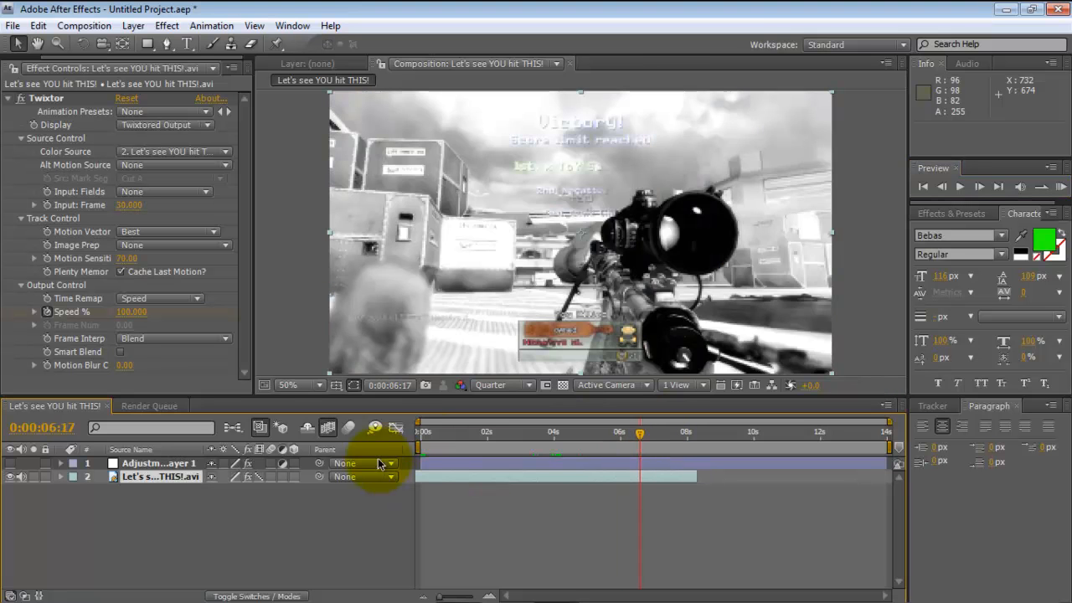
click(423, 434)
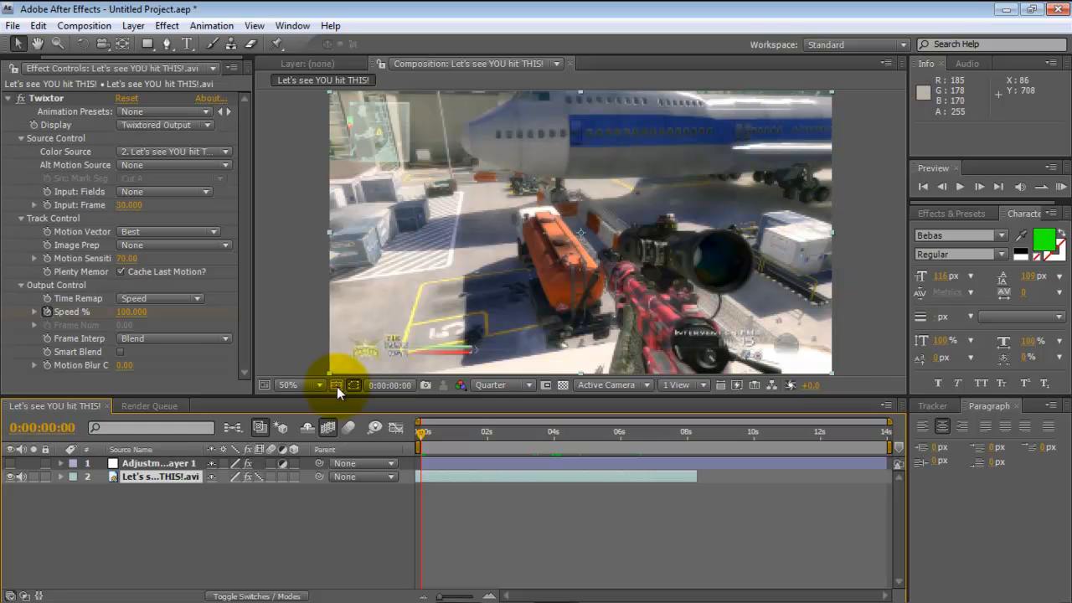
- Create a new adjustment layer and place it between the existing adjustment layer and the gameplay clip
mouse_move(646, 594)
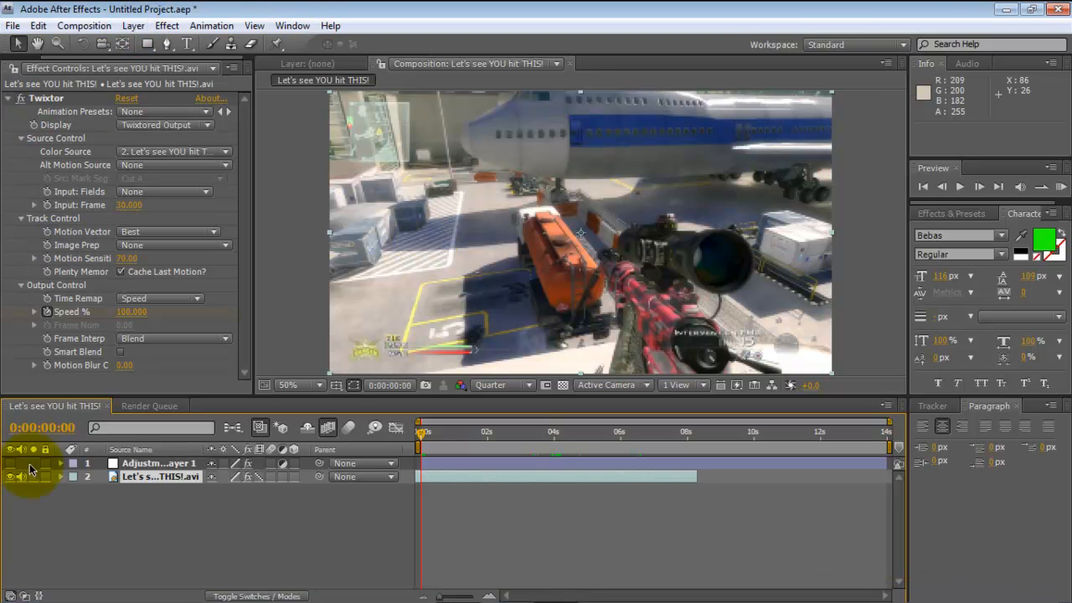
click(154, 475)
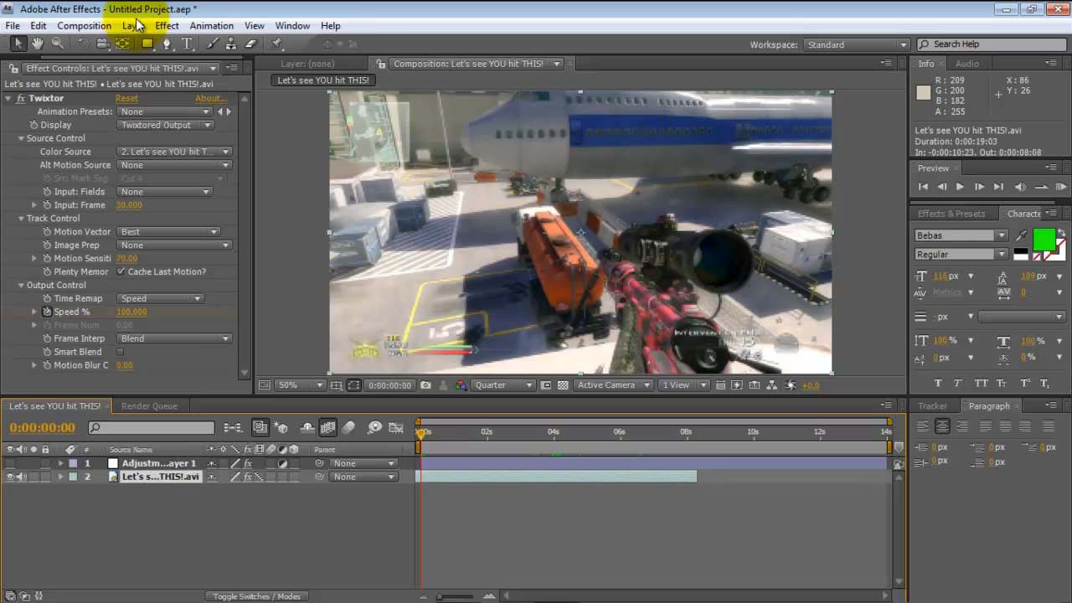
click(134, 25)
mouse_move(139, 42)
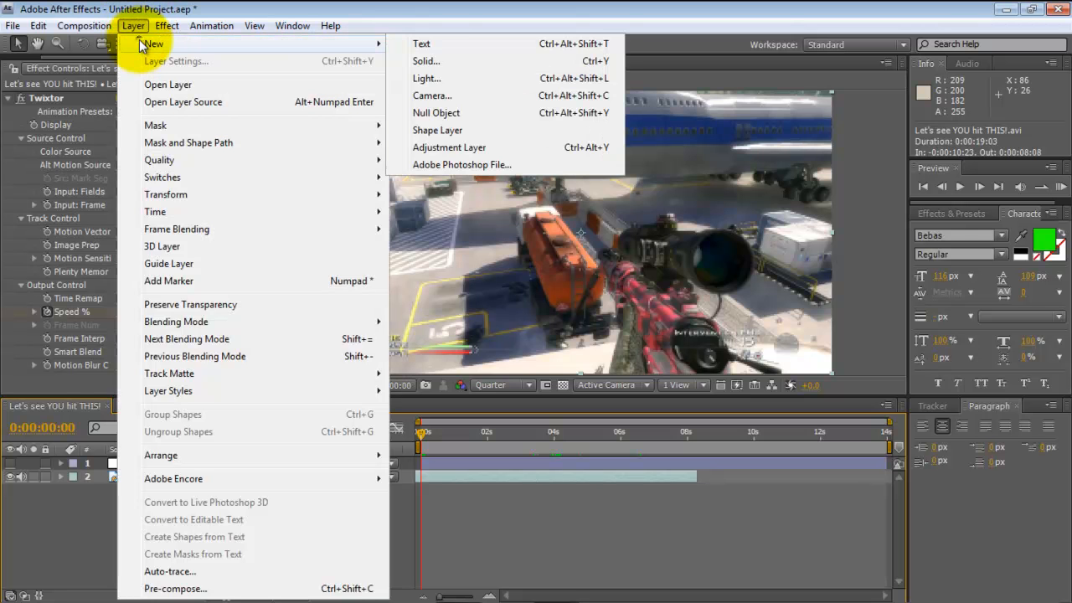
click(450, 147)
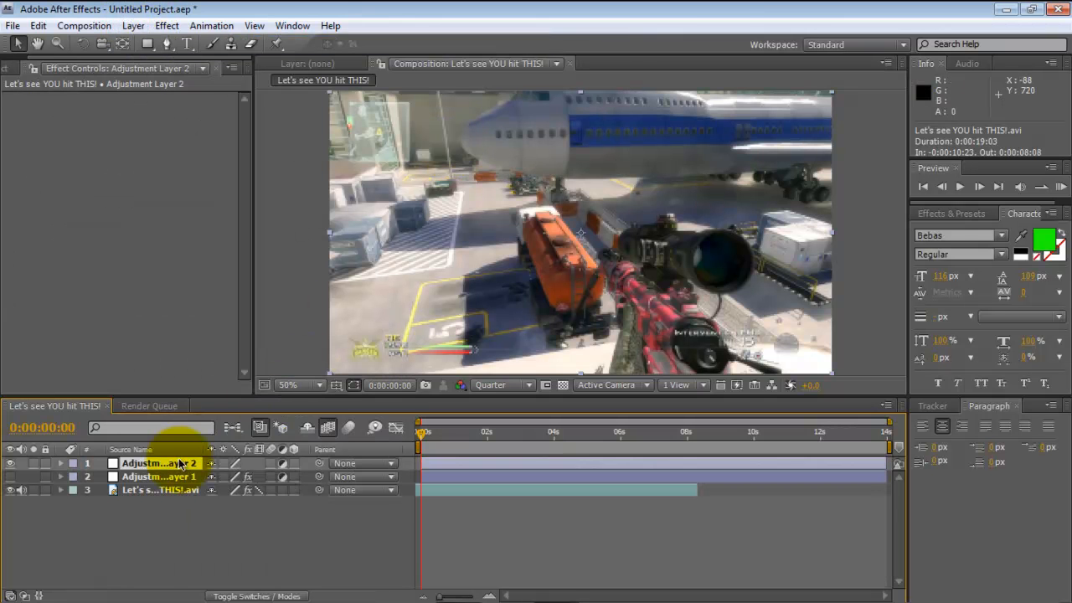
drag(177, 462, 177, 481)
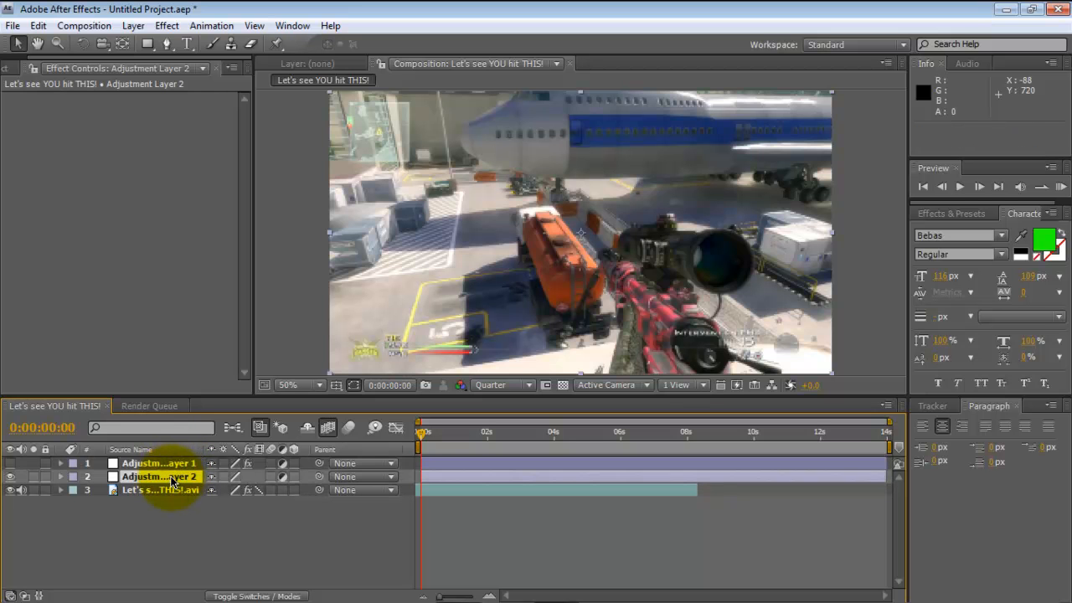
- Rename Adjustment Layer 1, which holds the Looks effect, as CC
click(168, 465)
right_click(167, 467)
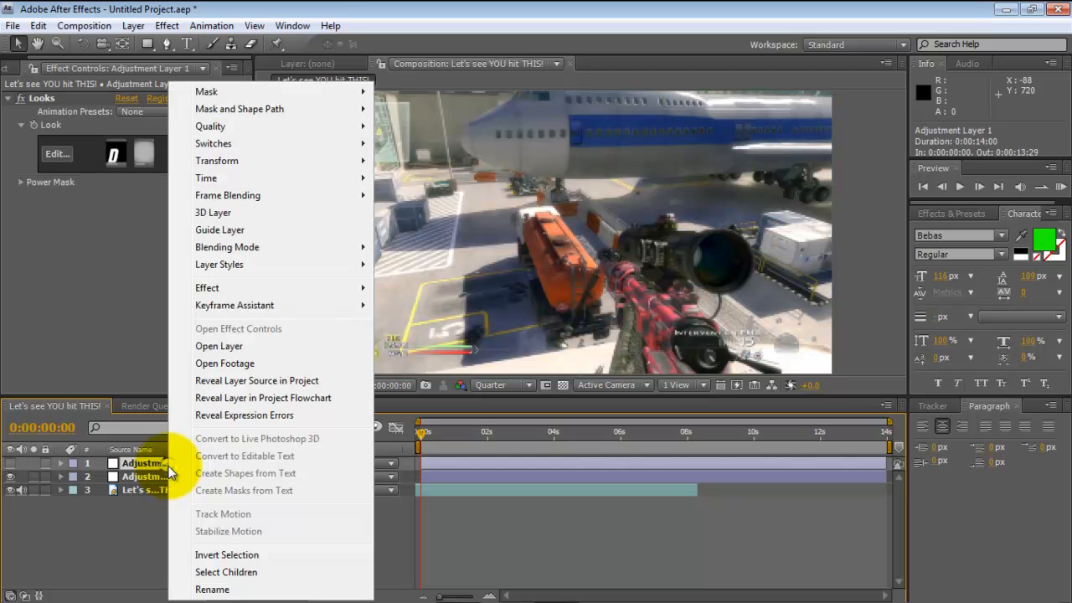
click(210, 588)
text(CC)
key(Return)
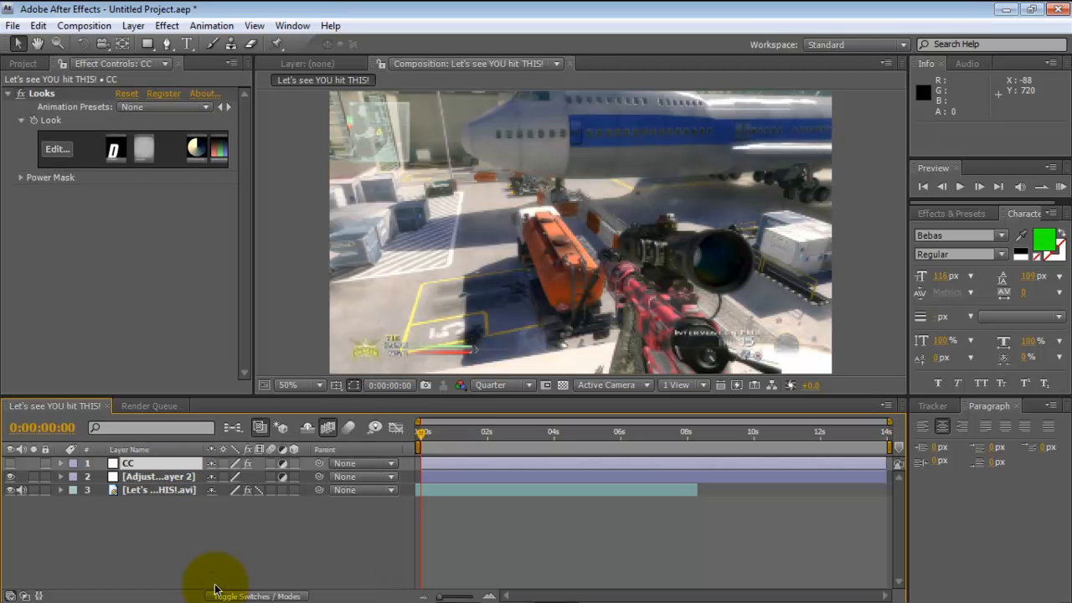
- Rename the new adjustment layer, Adjustment Layer 2, as bulge
click(175, 478)
right_click(176, 482)
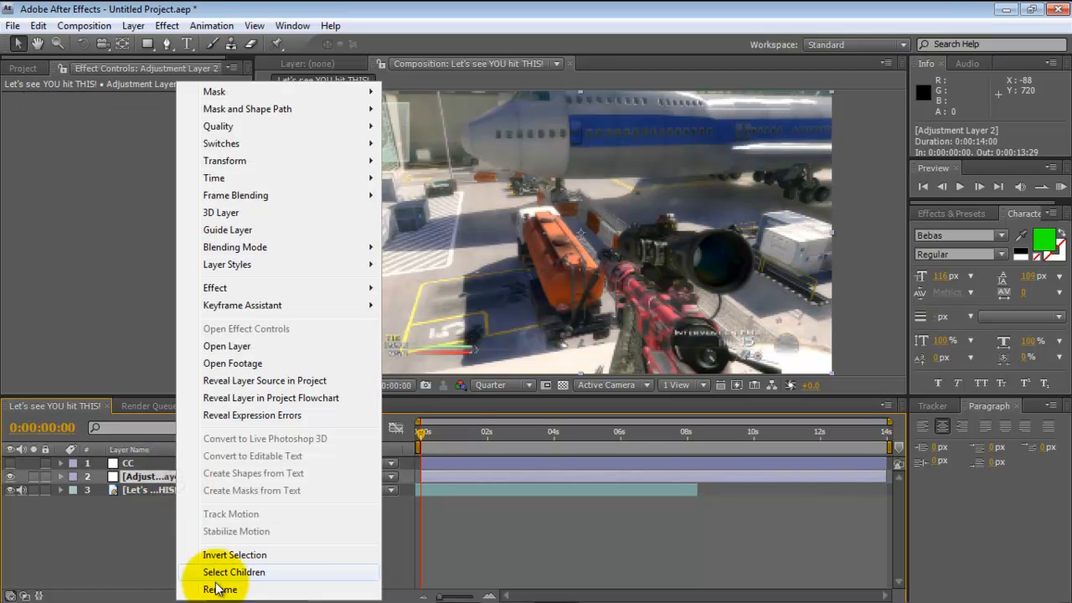
click(216, 587)
text(bulge)
key(Return)
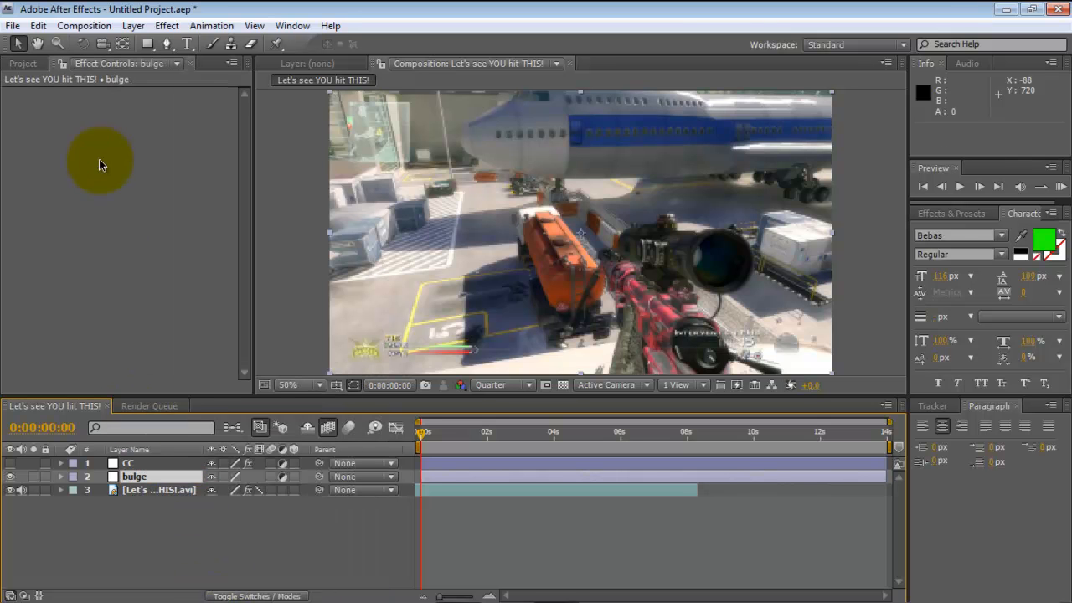
- Apply the Spherize distortion effect to the bulge layer, try a larger radius, and bring Radius back to 0
click(167, 26)
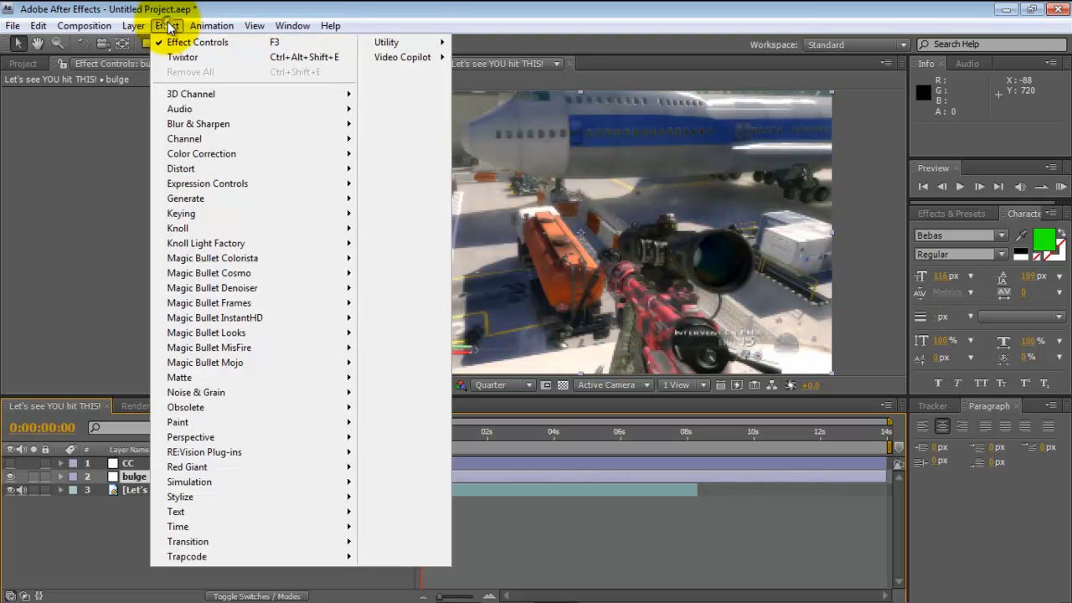
mouse_move(280, 167)
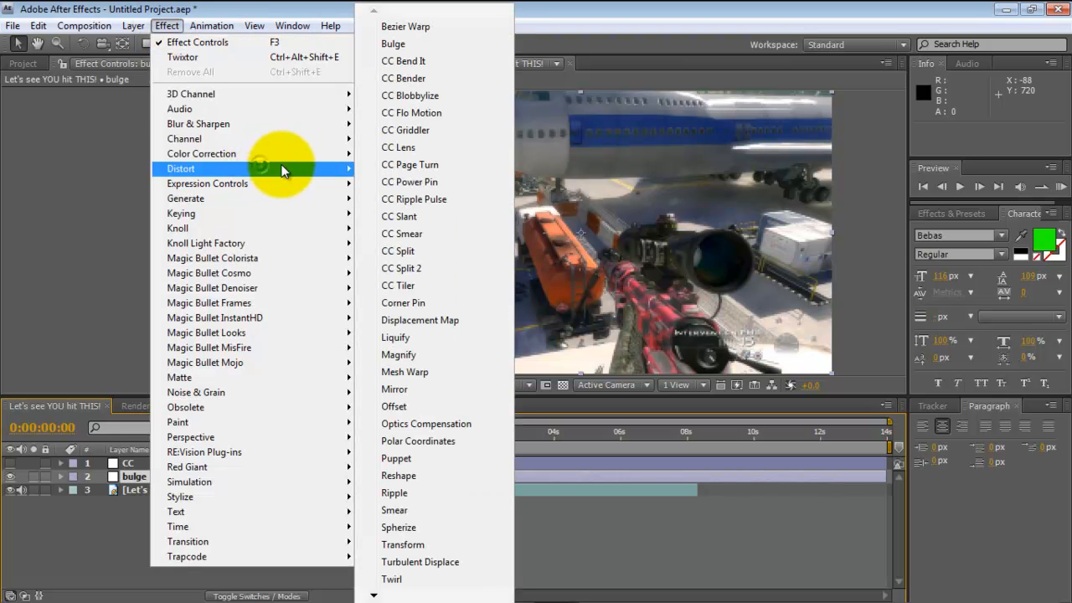
click(428, 525)
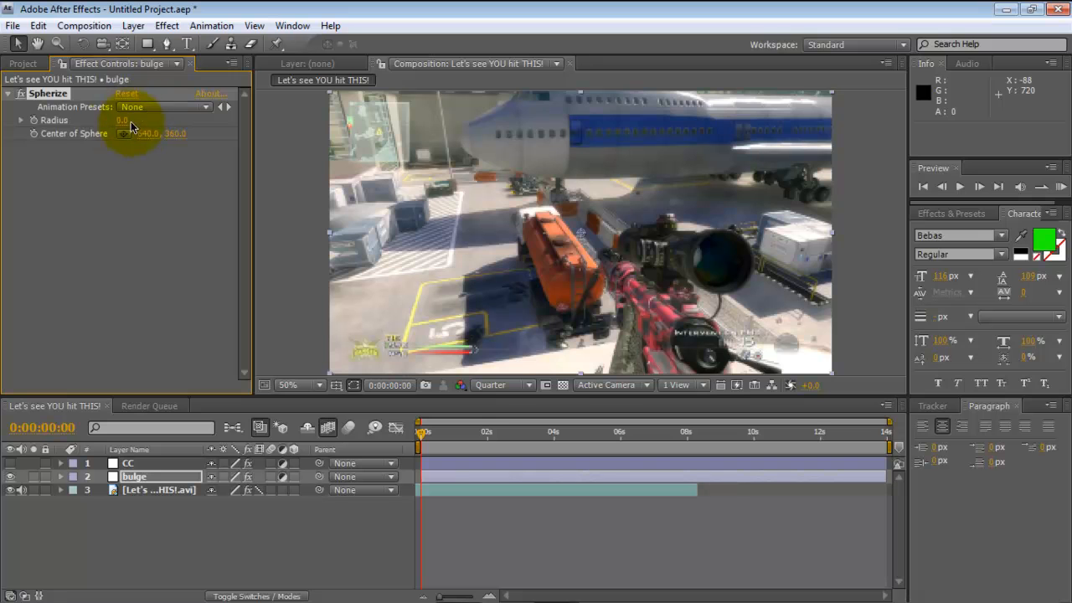
drag(120, 124, 280, 100)
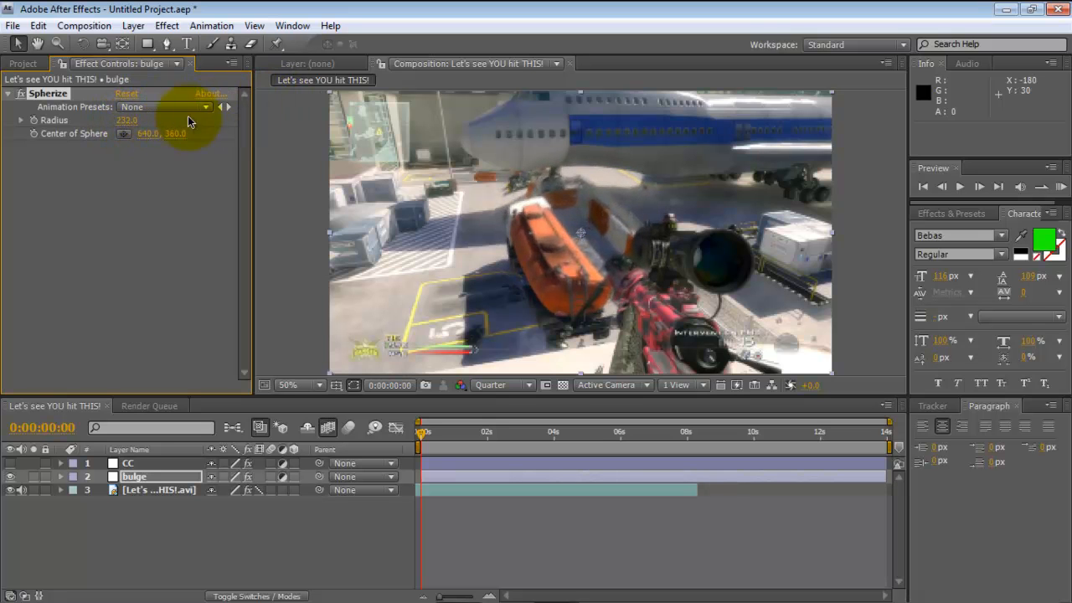
drag(128, 122, 3, 214)
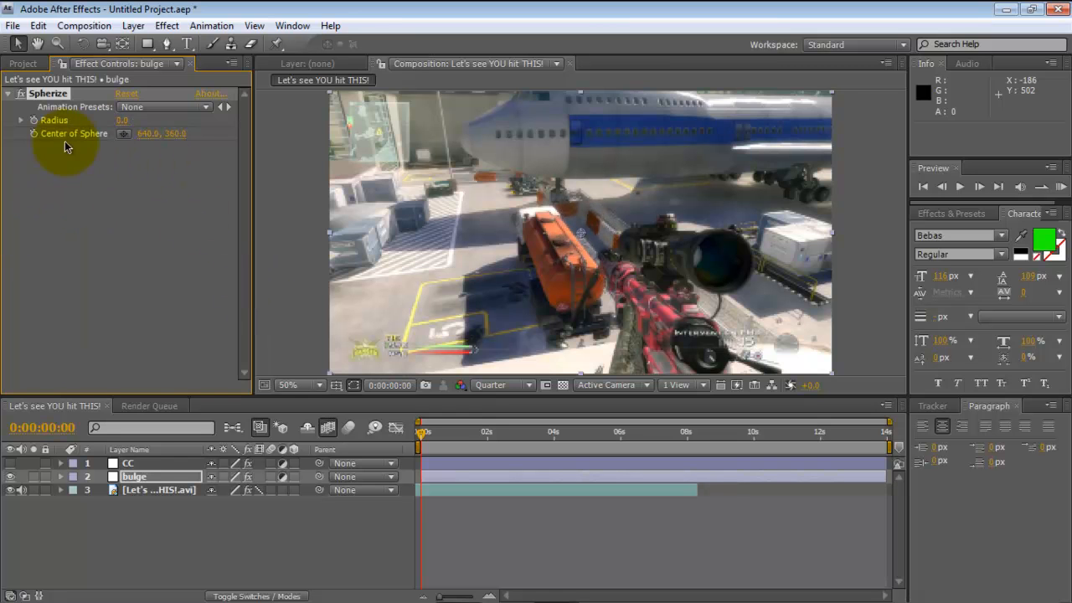
- Keyframe the Spherize Radius at 0 at the composition's start, reveal it under the bulge layer, and go to the shot at 0:00:02:13
click(143, 477)
key(u)
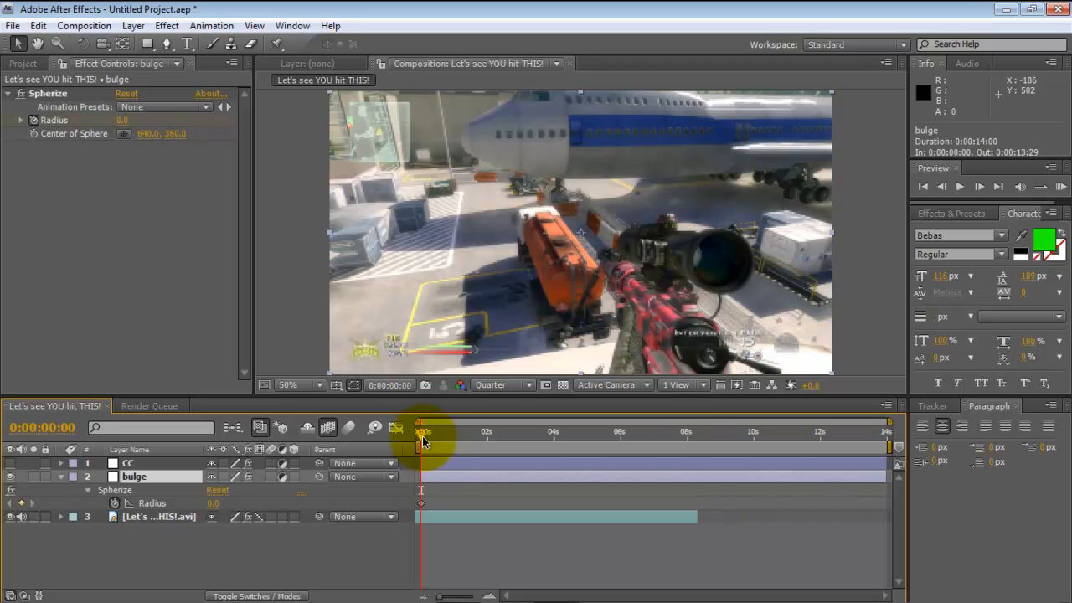
drag(424, 438, 502, 436)
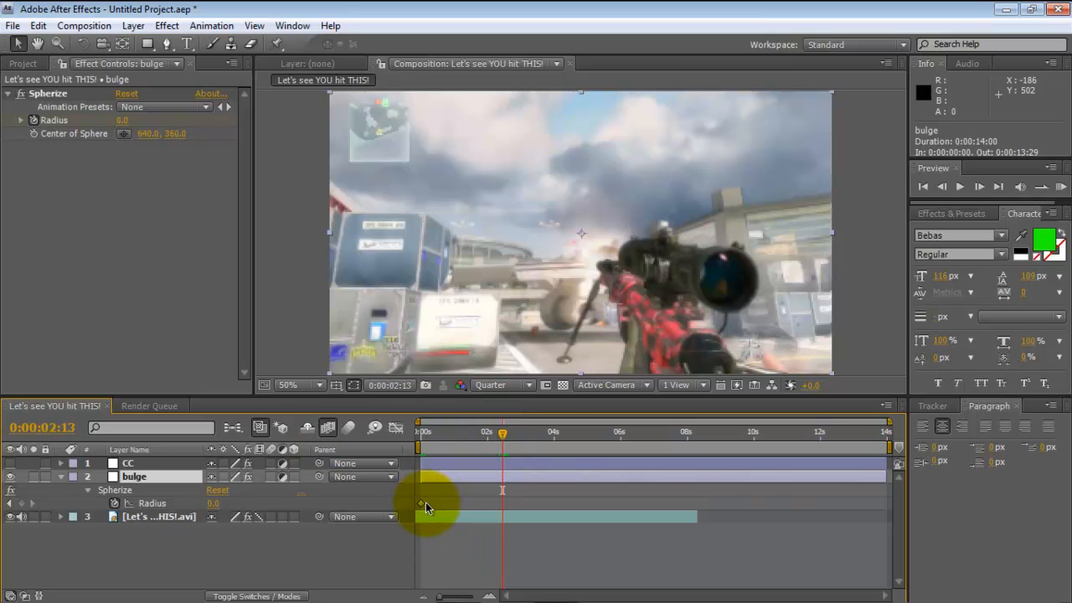
- Set the composition preview resolution to Full and move the bulge layer's first Radius keyframe to 0:00:02:12
key(Page_Up)
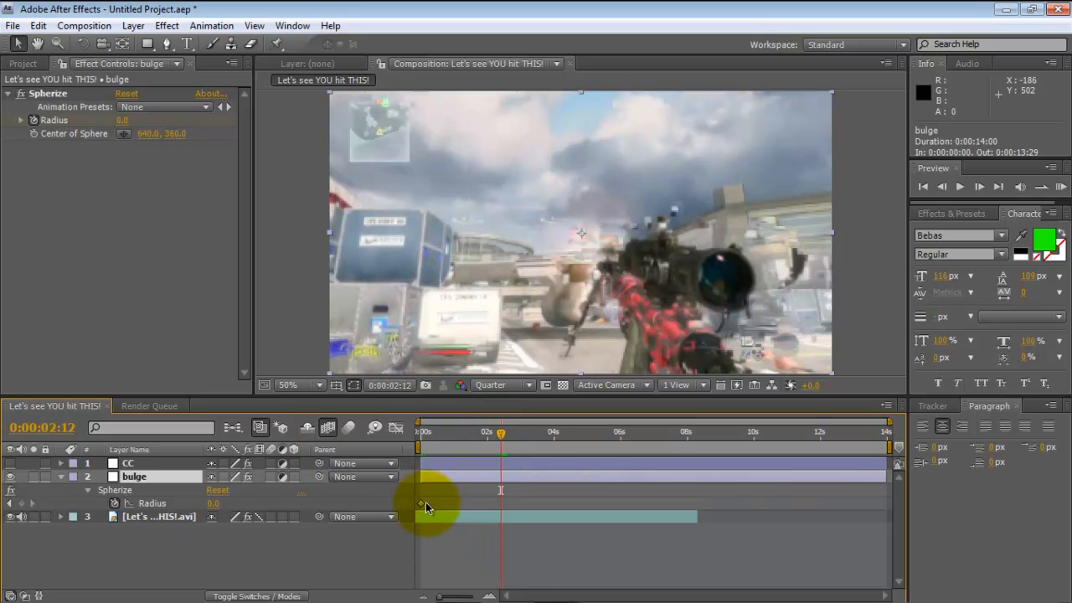
click(498, 384)
click(504, 427)
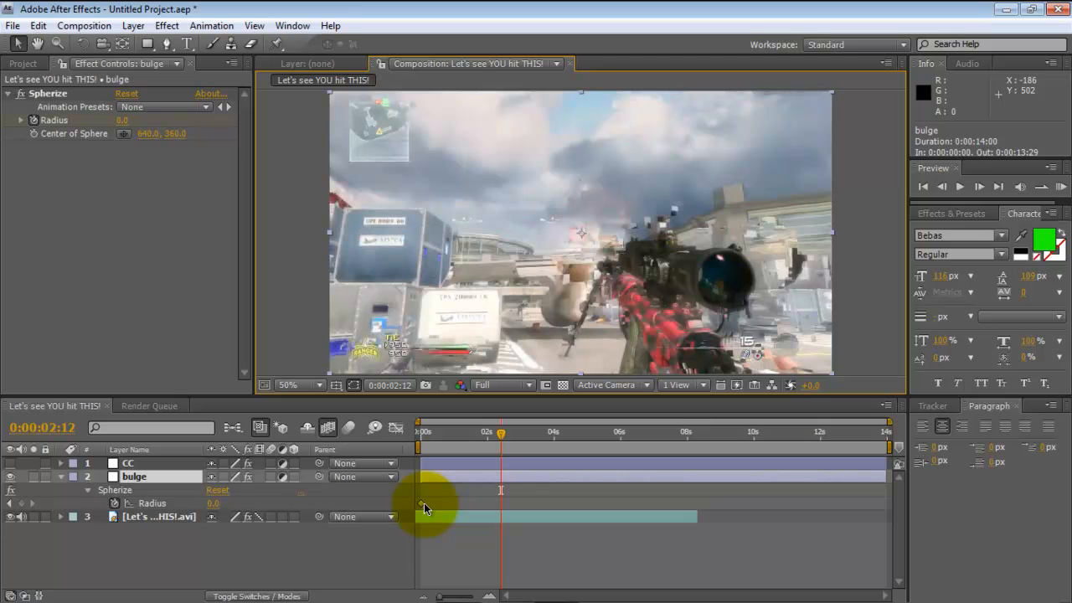
click(424, 505)
drag(421, 504, 501, 506)
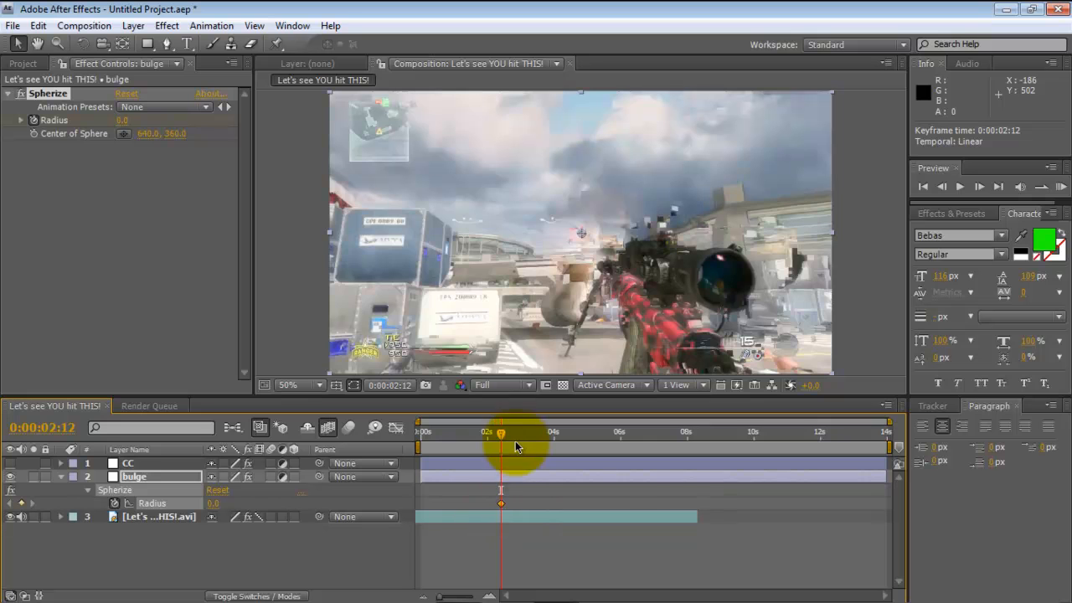
- Keyframe the Spherize Radius at 1632 at 0:00:03:00 on the bulge layer
drag(506, 434, 526, 438)
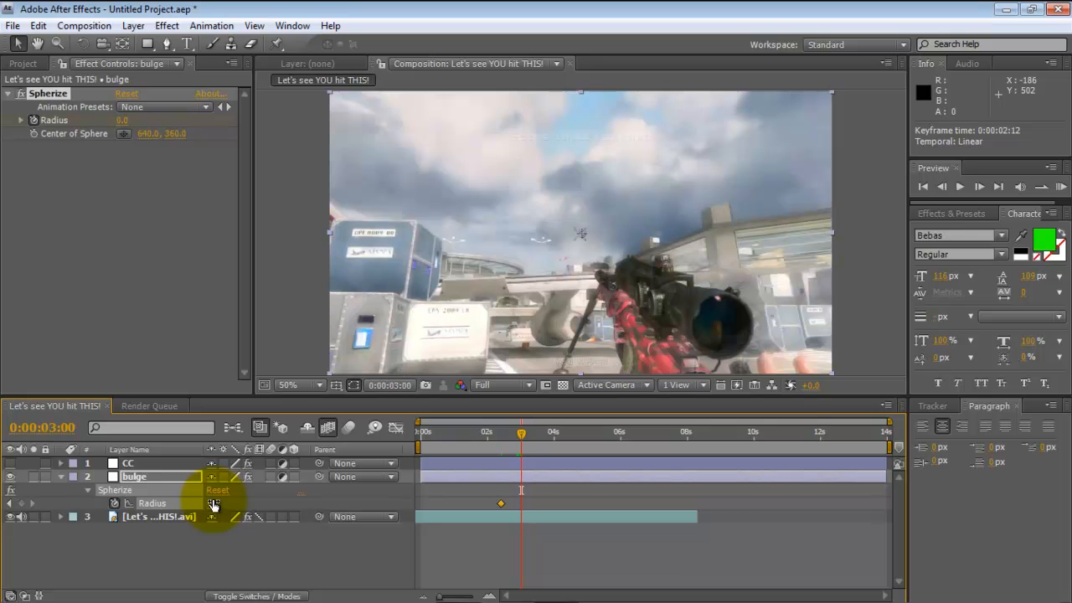
drag(212, 500, 1030, 443)
drag(216, 501, 500, 481)
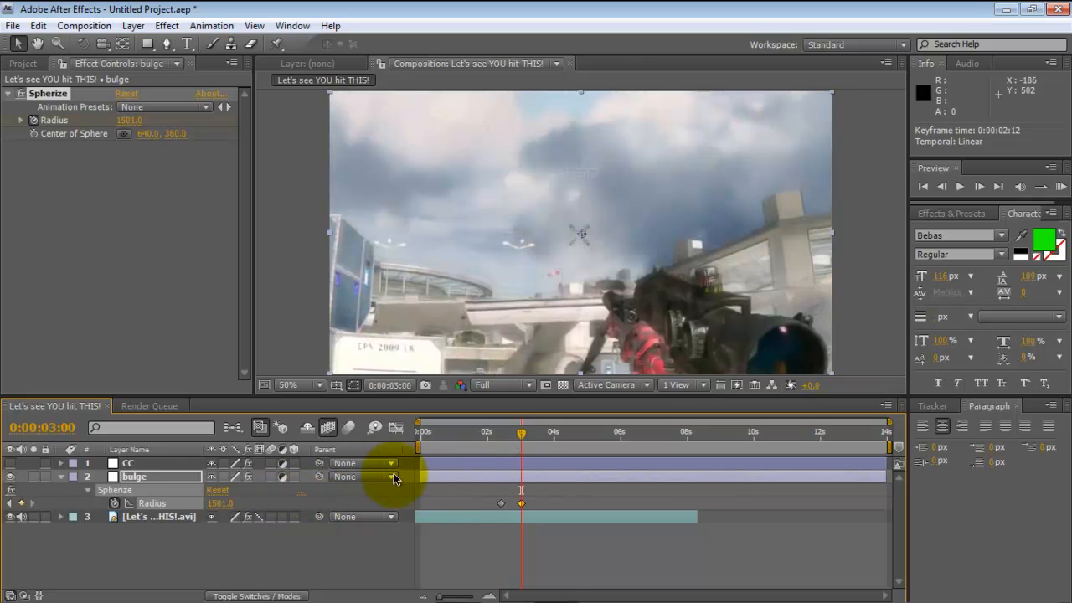
drag(216, 502, 318, 495)
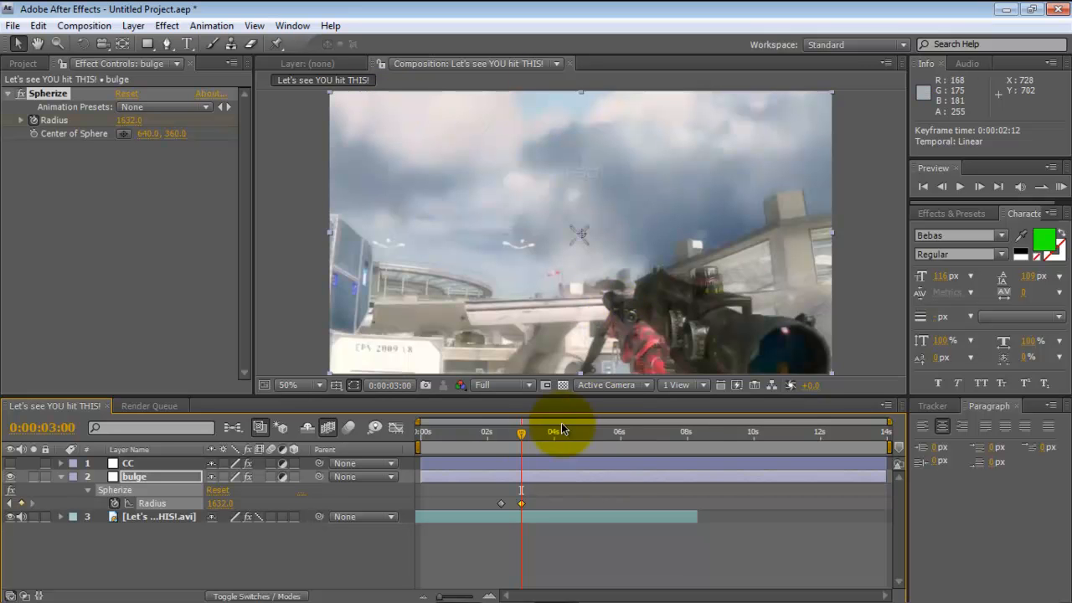
- Move the peak Radius keyframe to 0:00:03:07 and keyframe the Radius back to 0 at 0:00:04:09
drag(521, 435, 565, 434)
drag(521, 503, 530, 503)
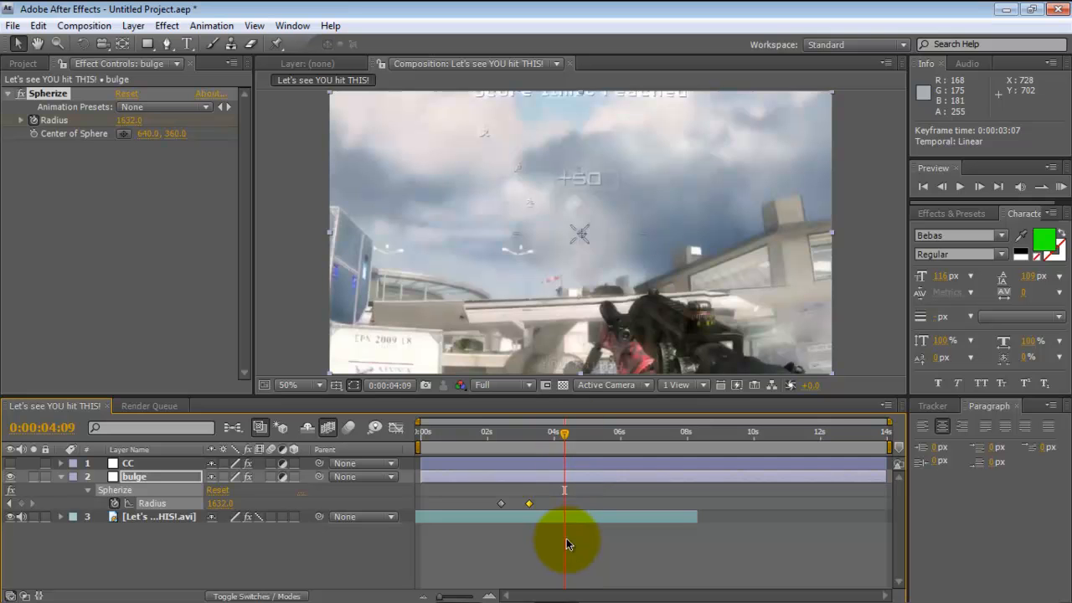
click(220, 503)
text(0)
key(Return)
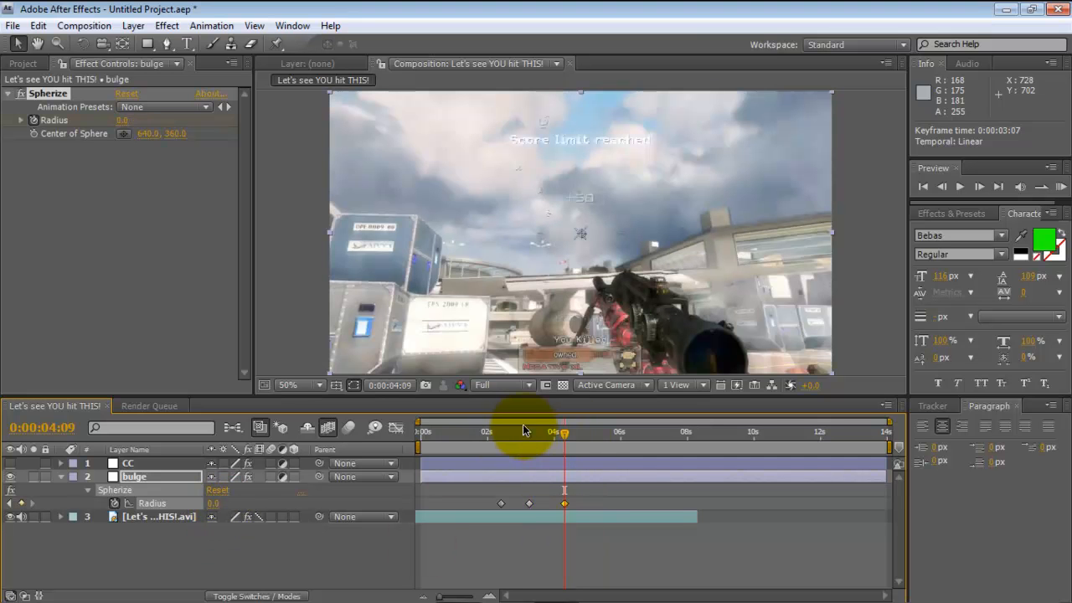
- Run a RAM preview of the composition to check the bulge animation at the shot
drag(494, 434, 499, 435)
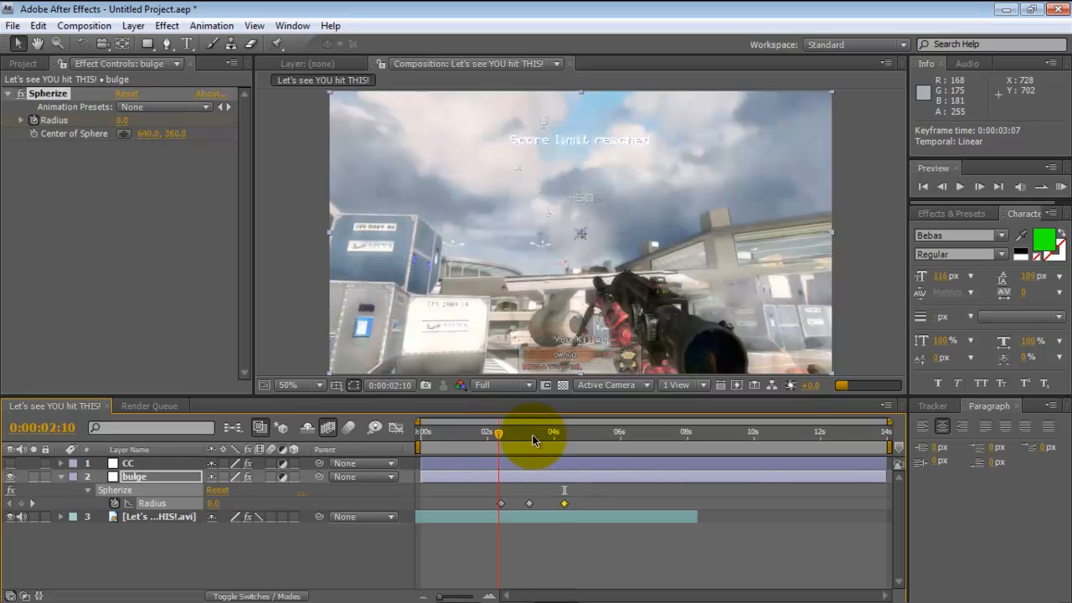
click(1061, 189)
mouse_move(695, 587)
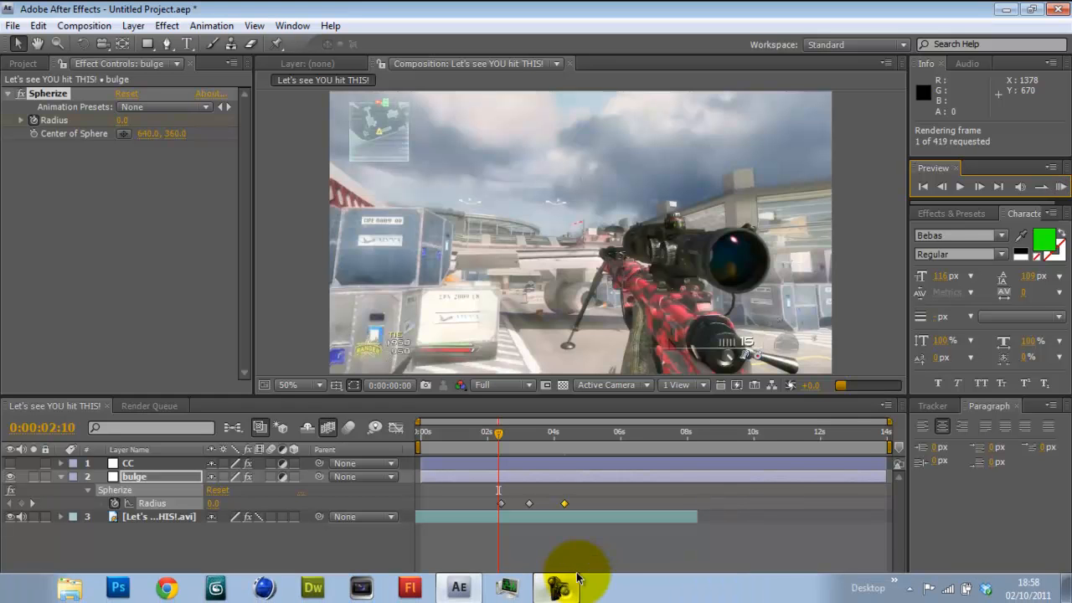
click(940, 528)
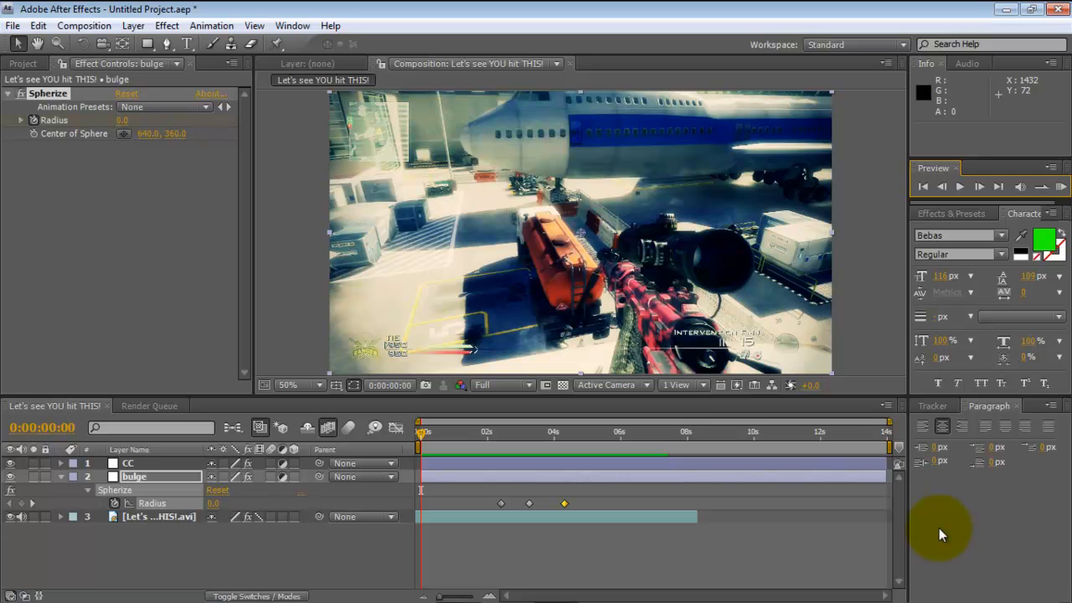
click(1060, 187)
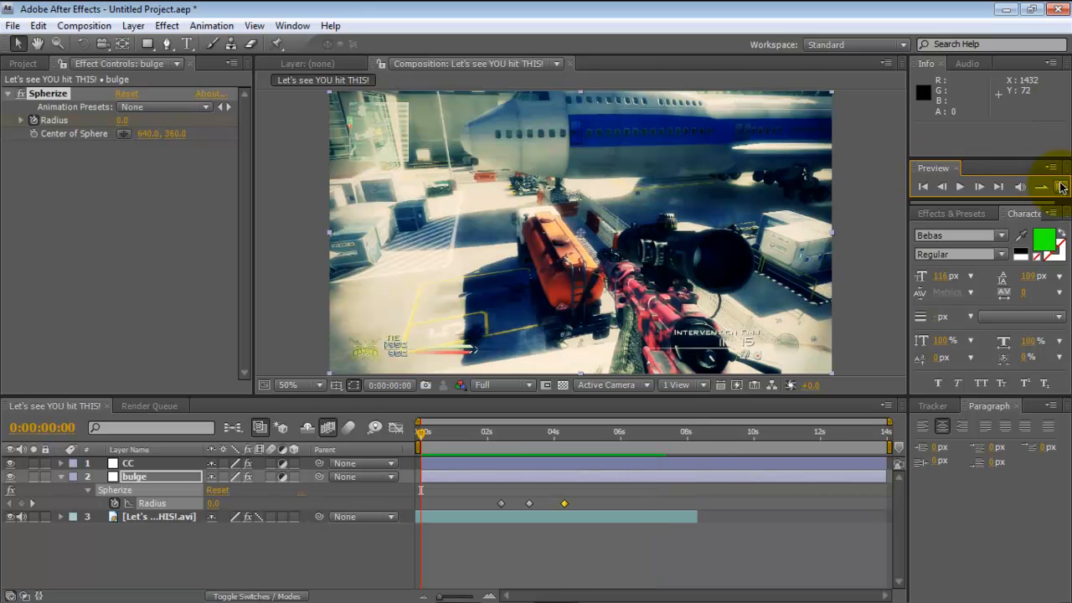
click(13, 26)
click(12, 26)
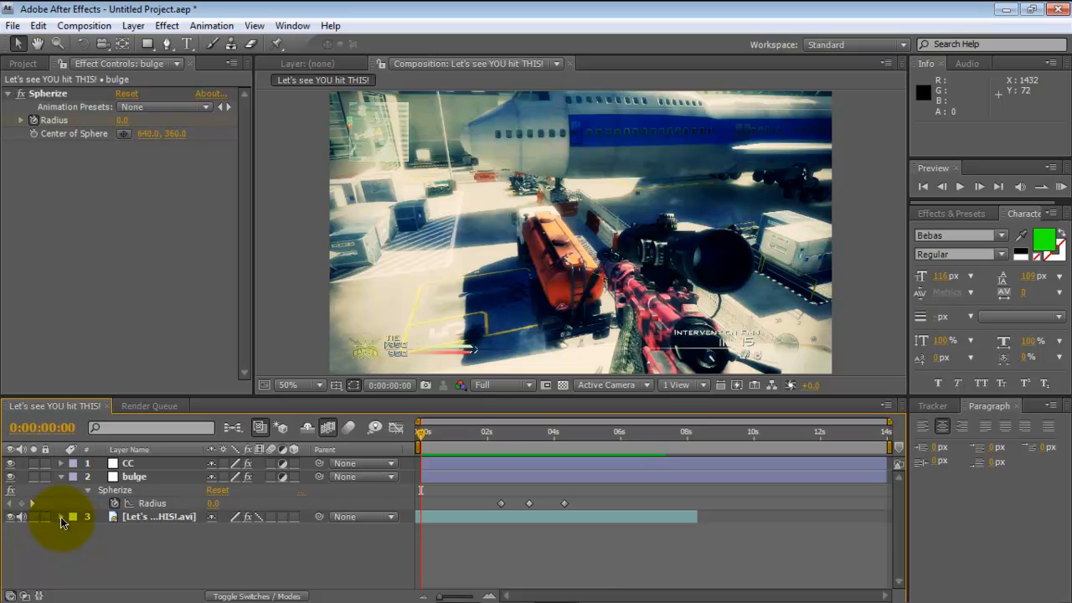
- Collapse the gameplay clip's Twixtor properties, and fold up the clip and bulge layers in the timeline
click(60, 517)
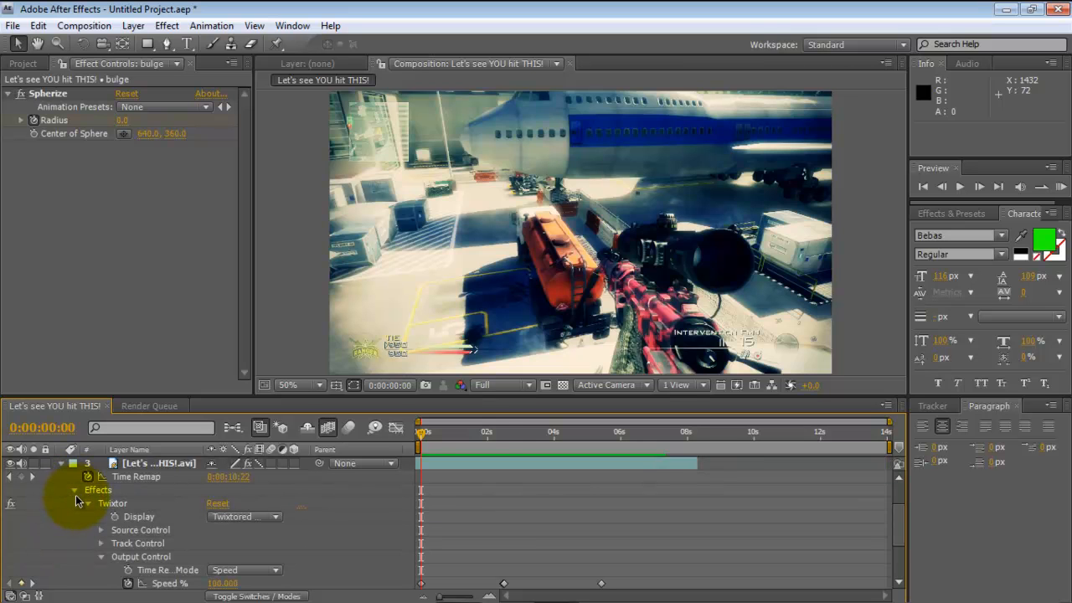
click(85, 501)
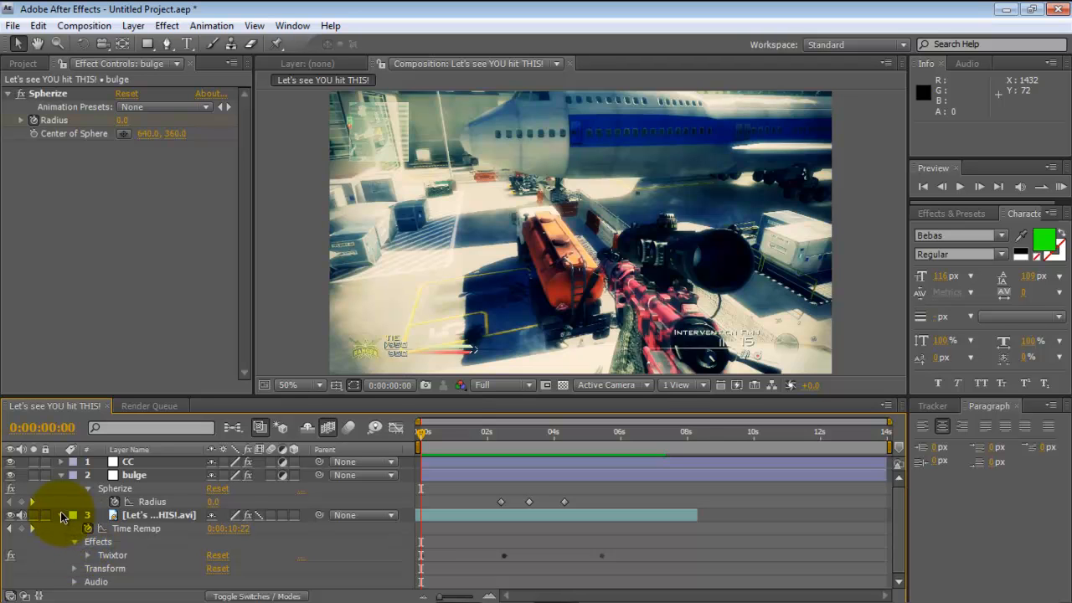
click(61, 516)
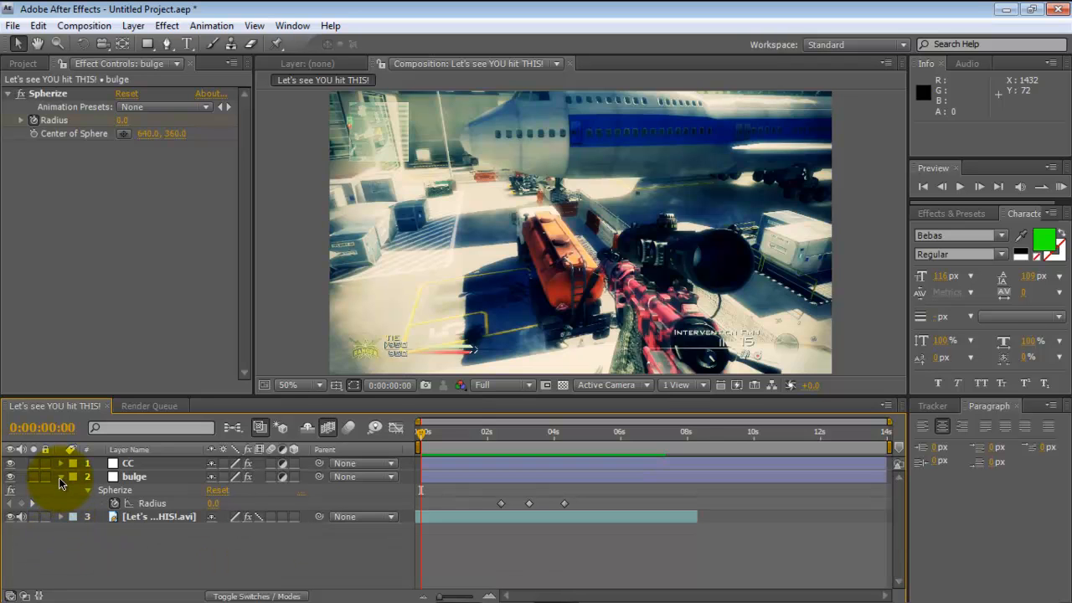
click(61, 477)
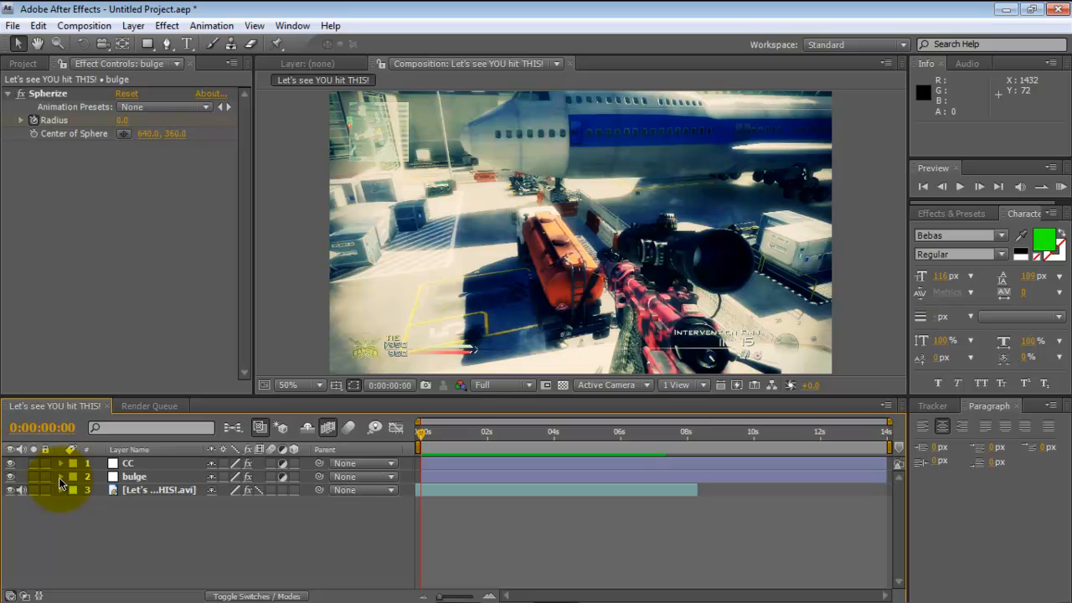
mouse_move(12, 596)
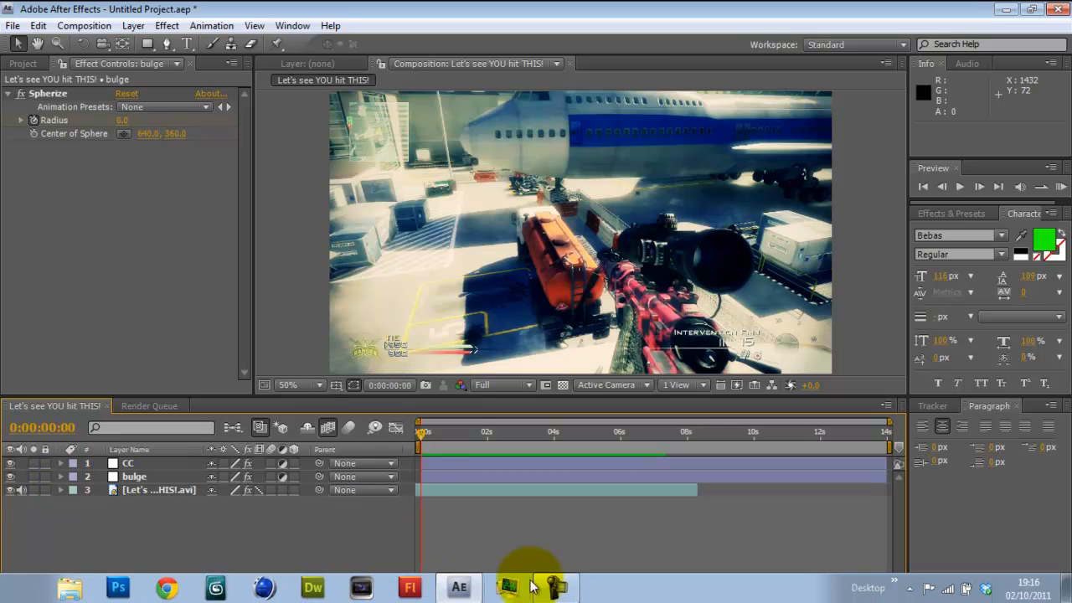